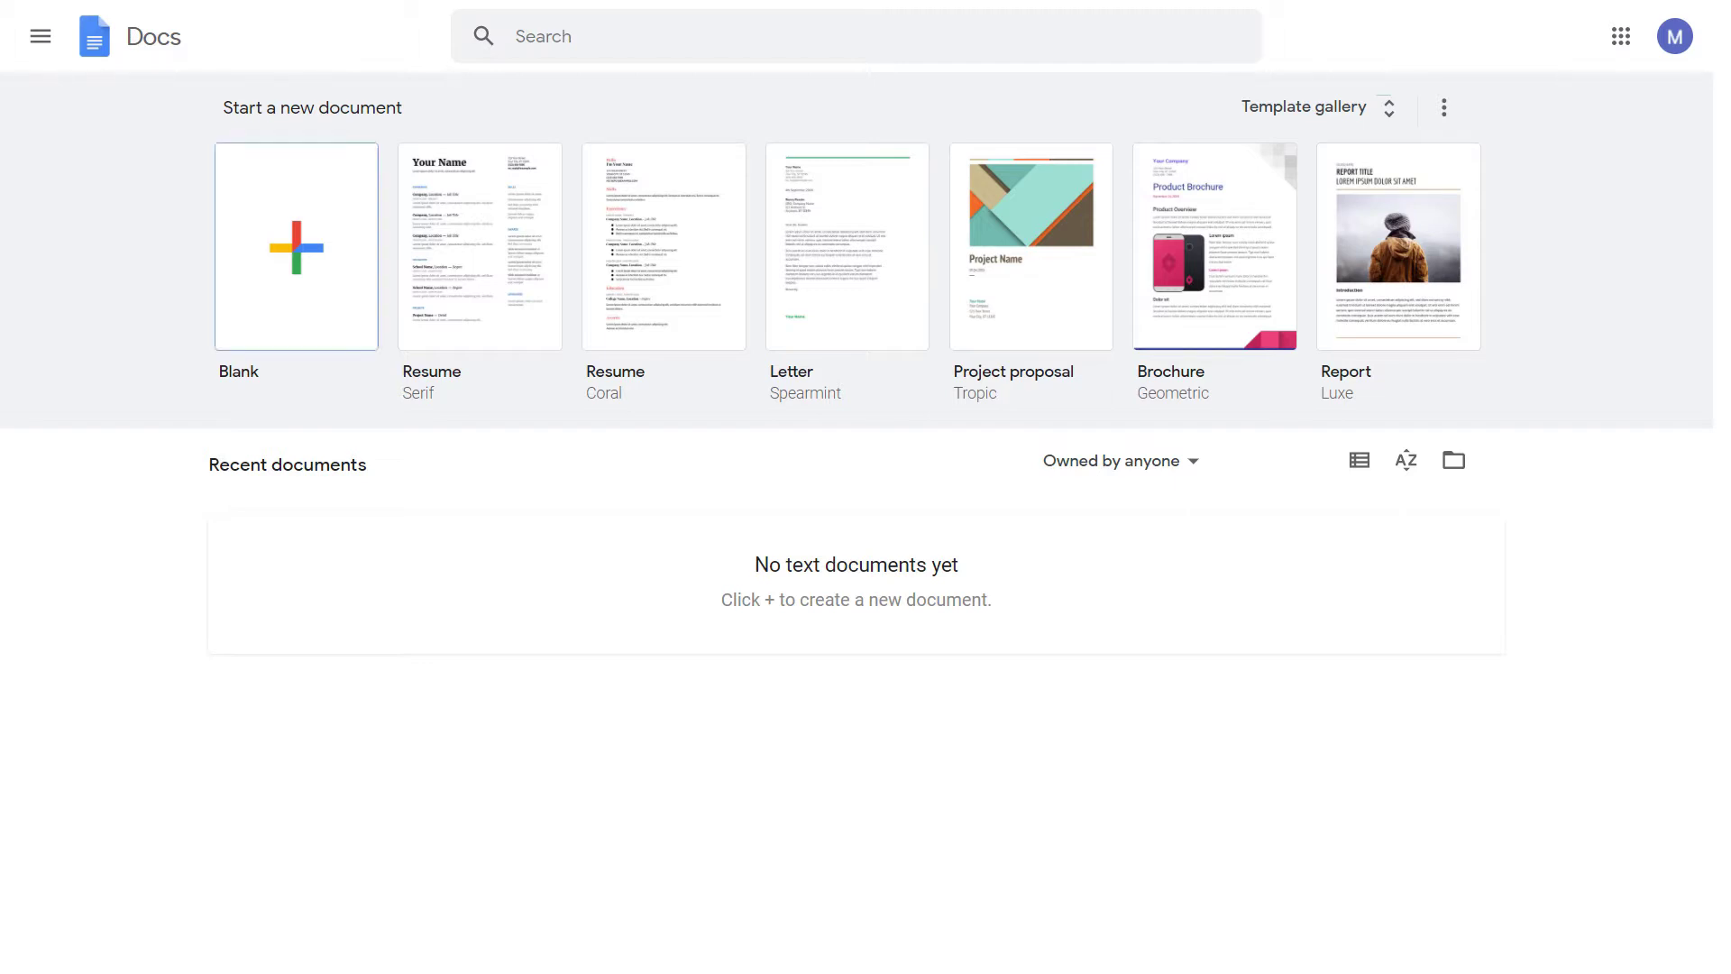
Create a blank document titled 'My Document' and return to the Docs home page.
{"action": "left_click", "coordinate": [295, 246]}
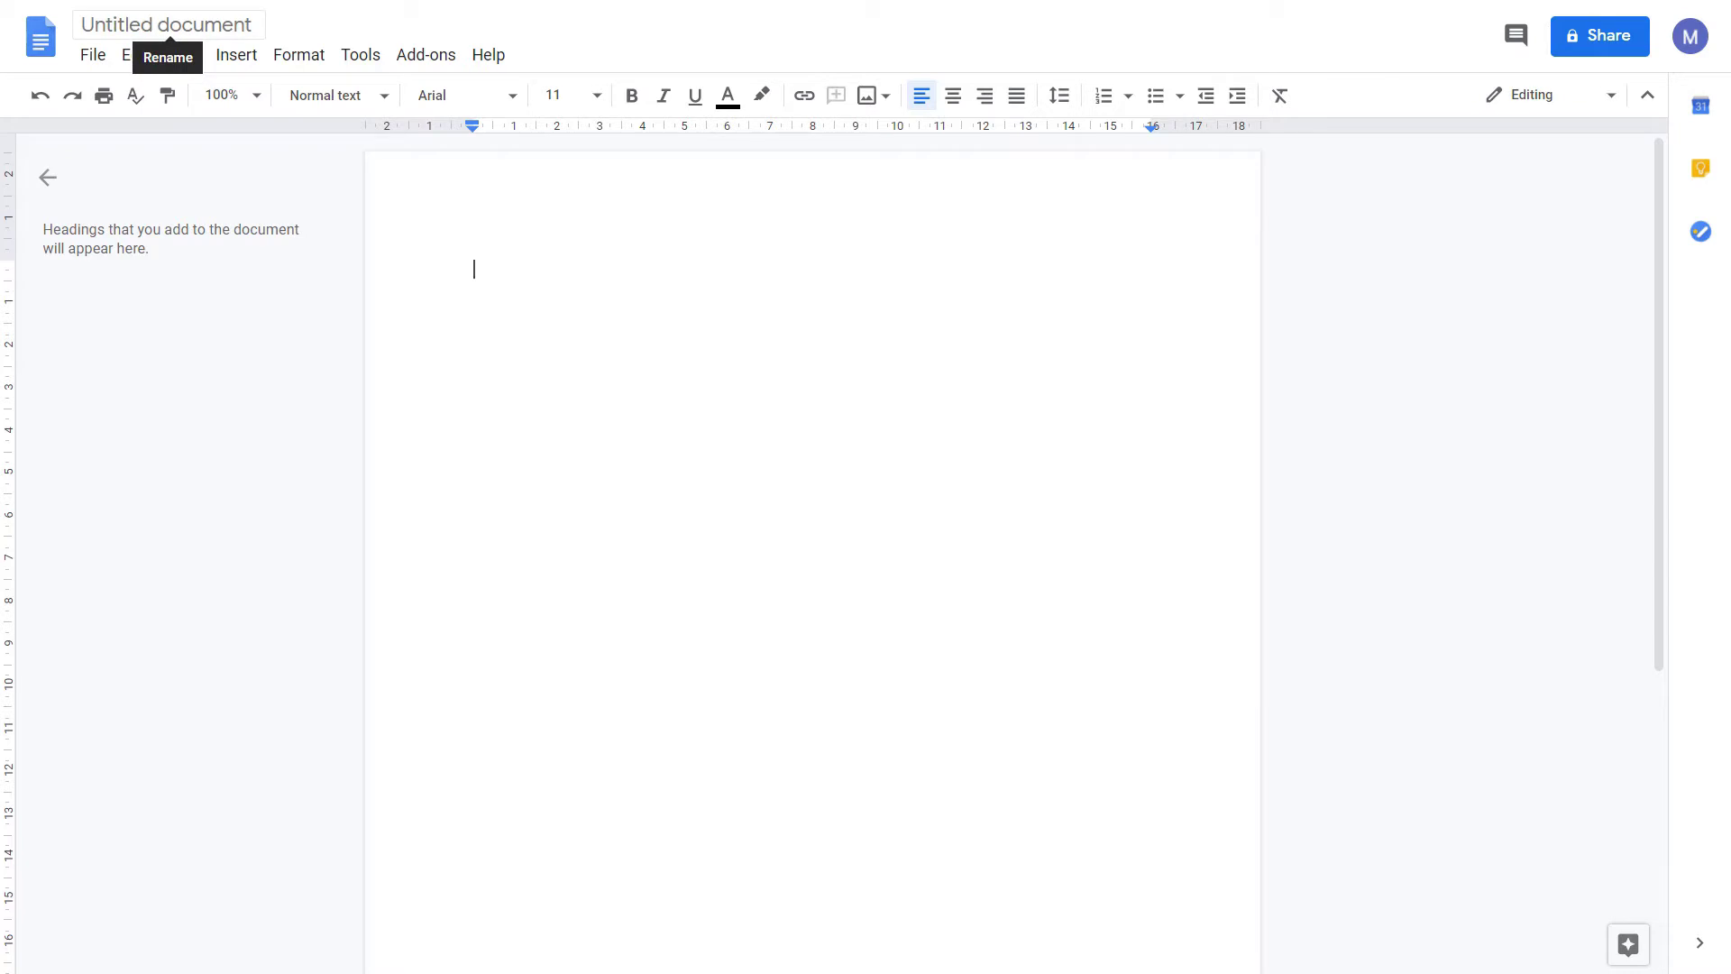
{"action": "left_click", "coordinate": [170, 26]}
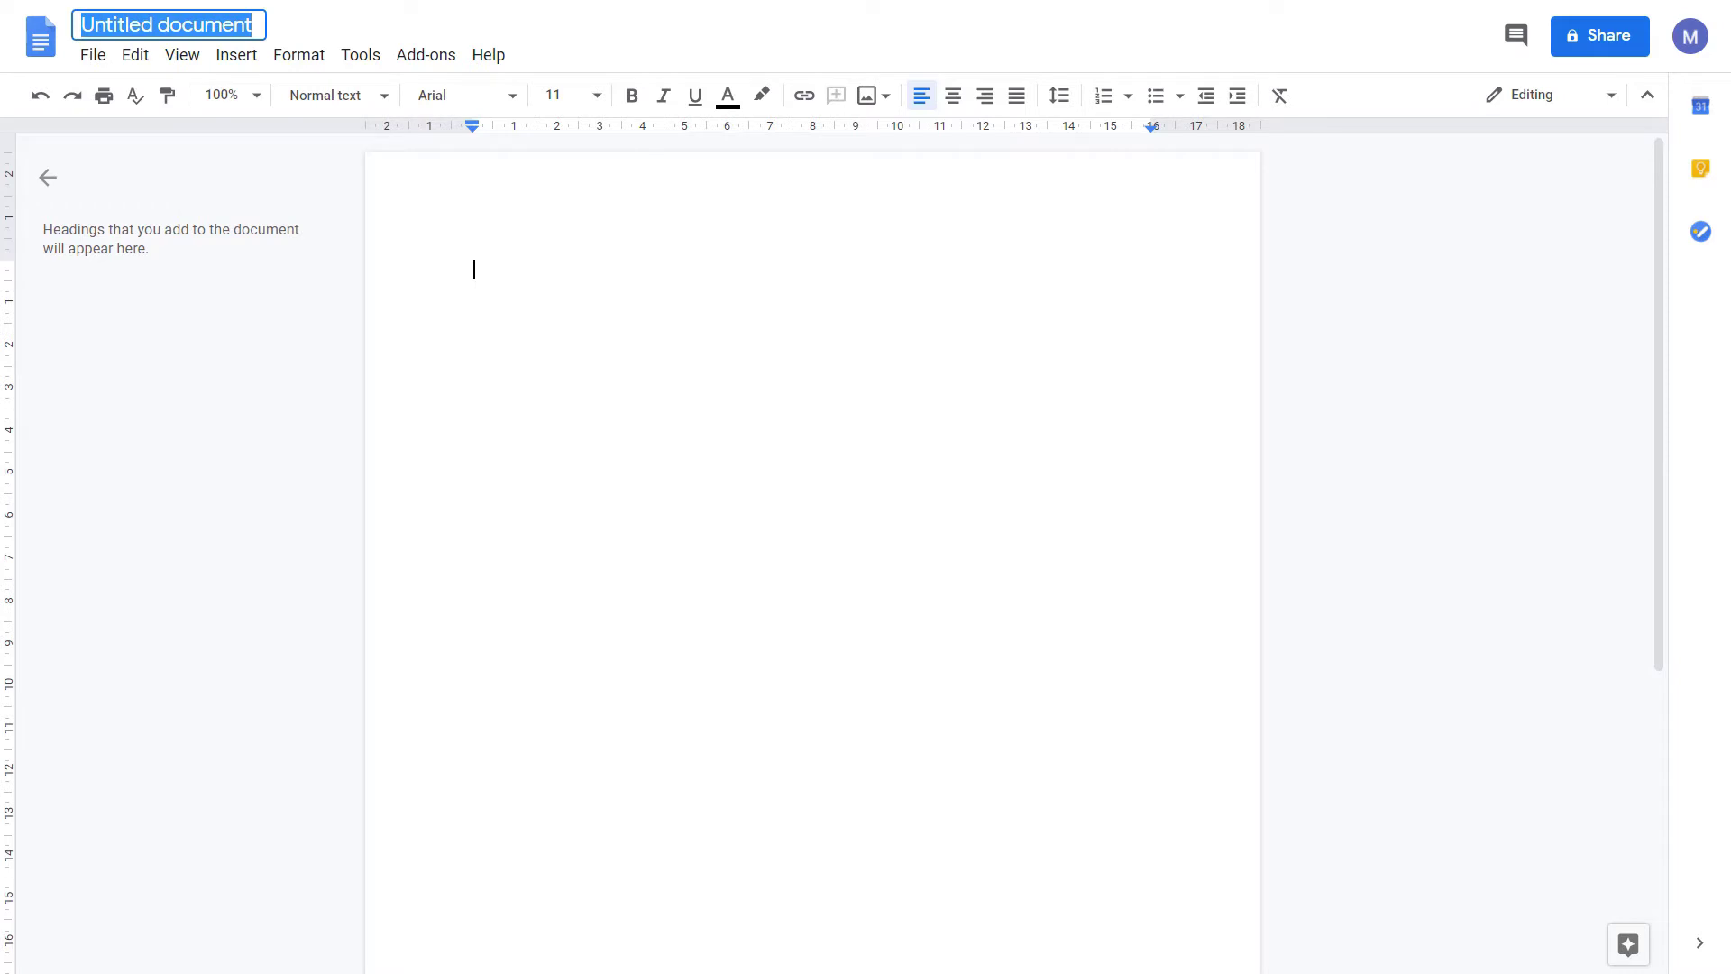
{"action": "type", "text": "My Document"}
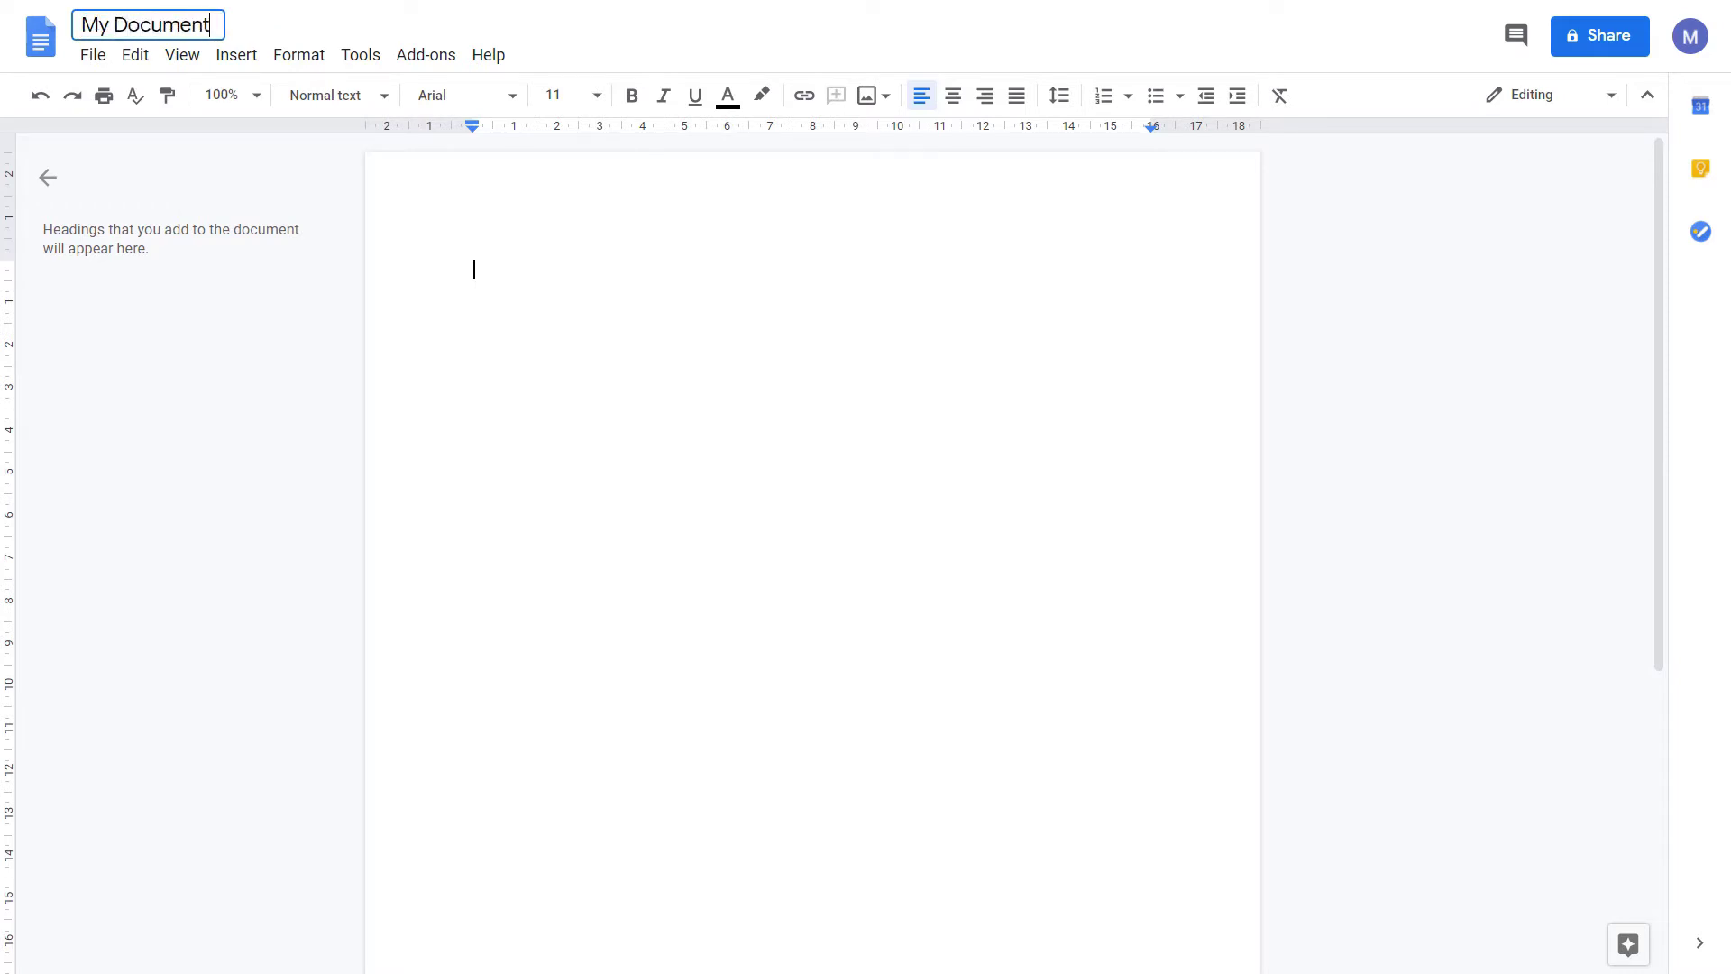
{"action": "key", "text": "Return"}
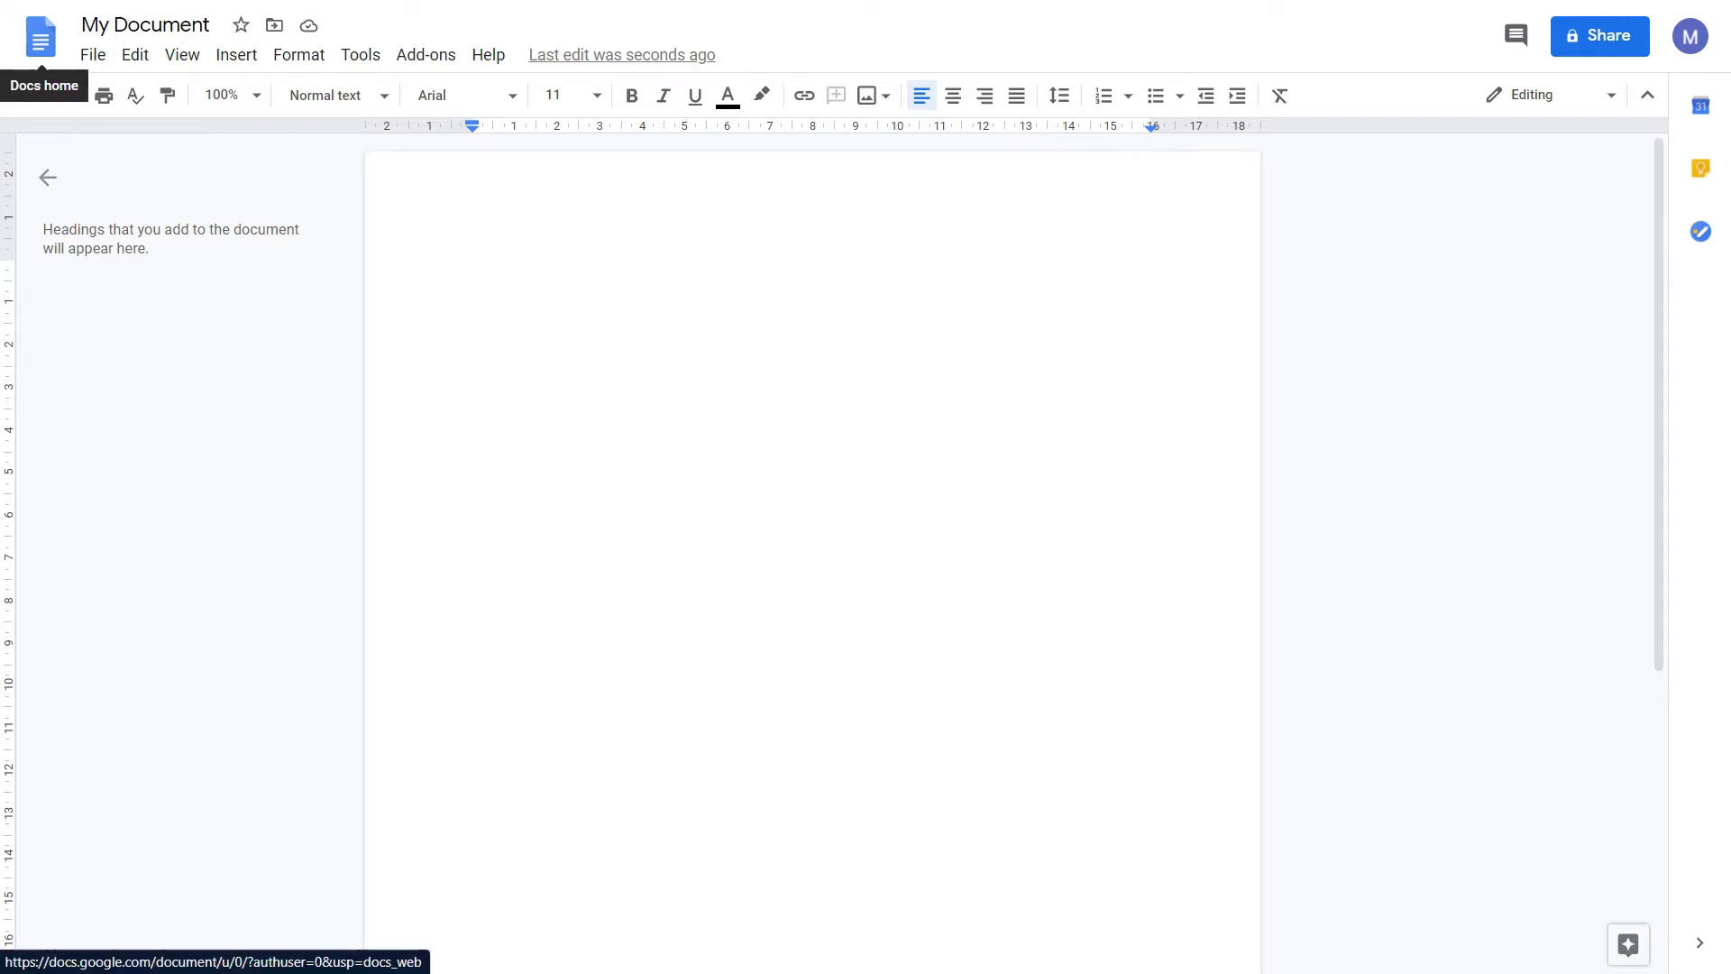
{"action": "left_click", "coordinate": [40, 38]}
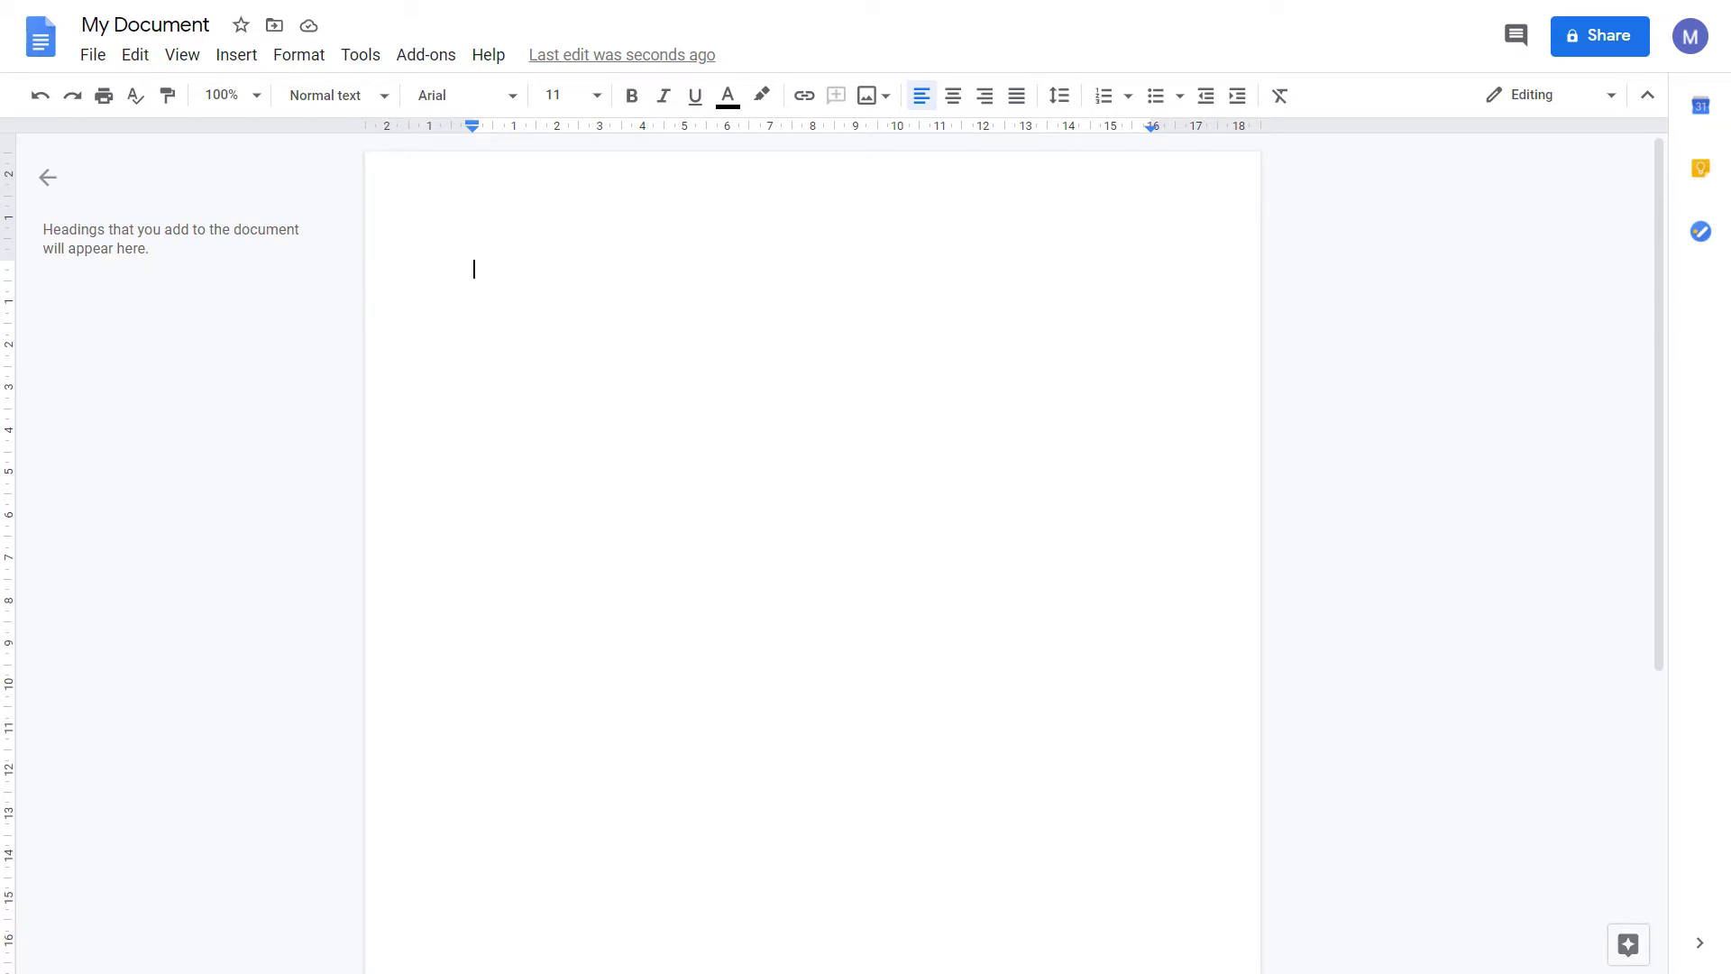
{"action": "left_click", "coordinate": [93, 54]}
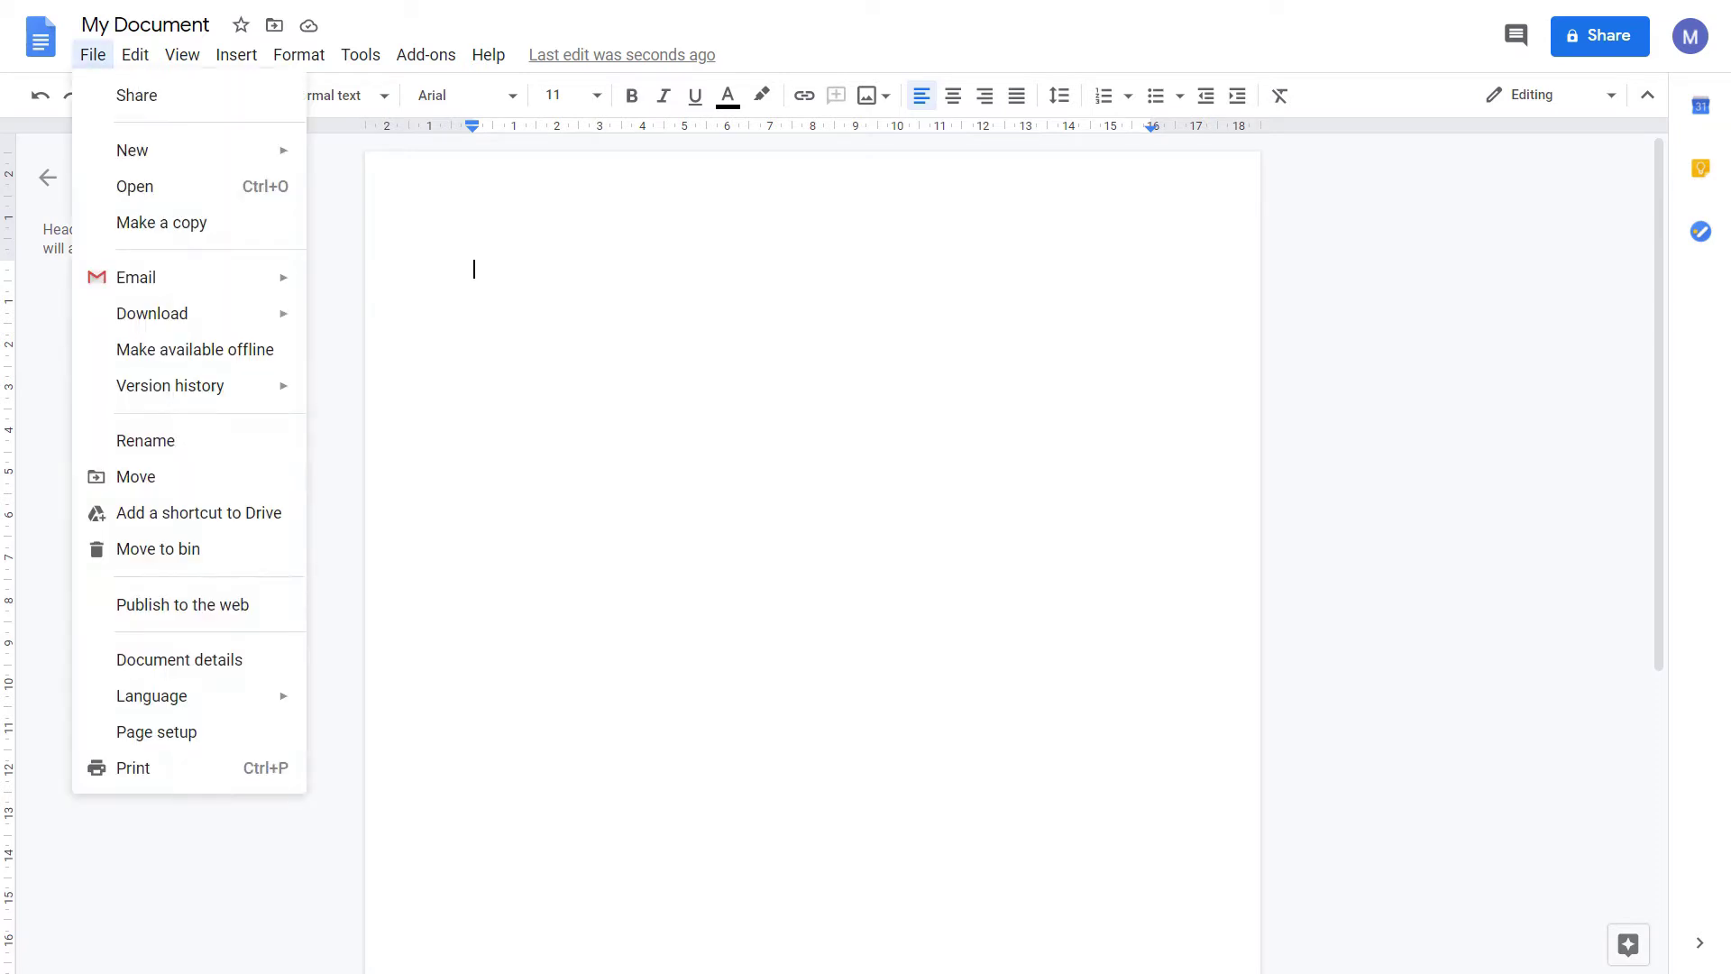
{"action": "mouse_move", "coordinate": [153, 313]}
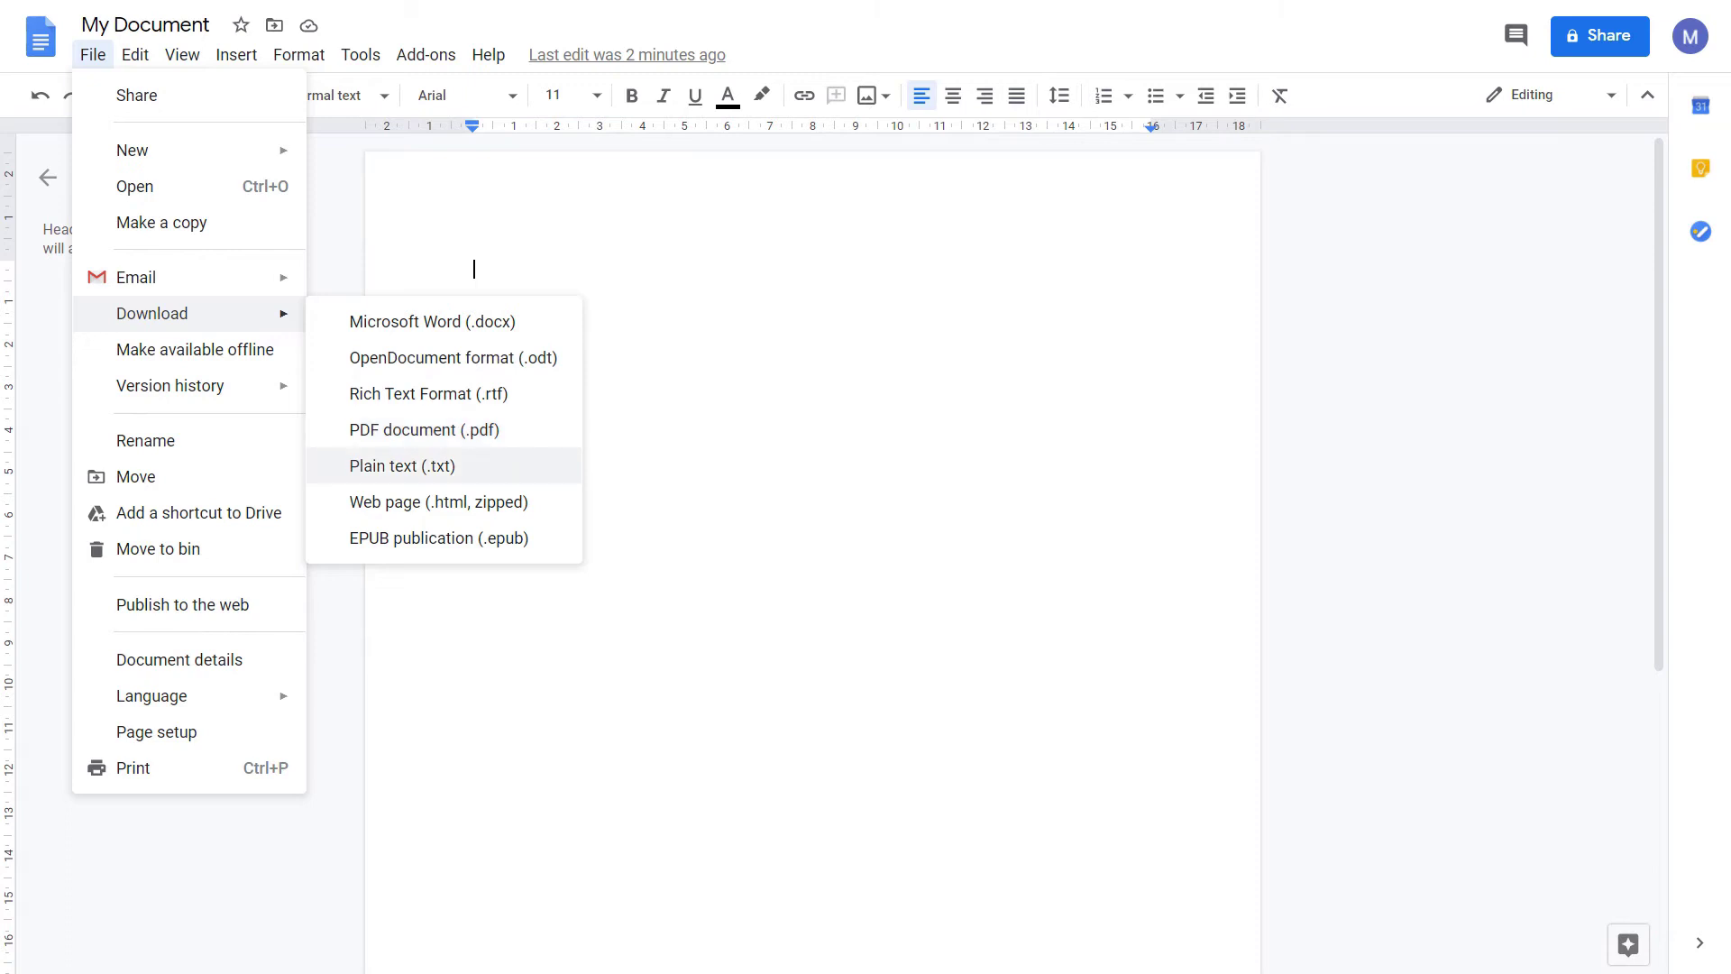
{"action": "left_click", "coordinate": [402, 465]}
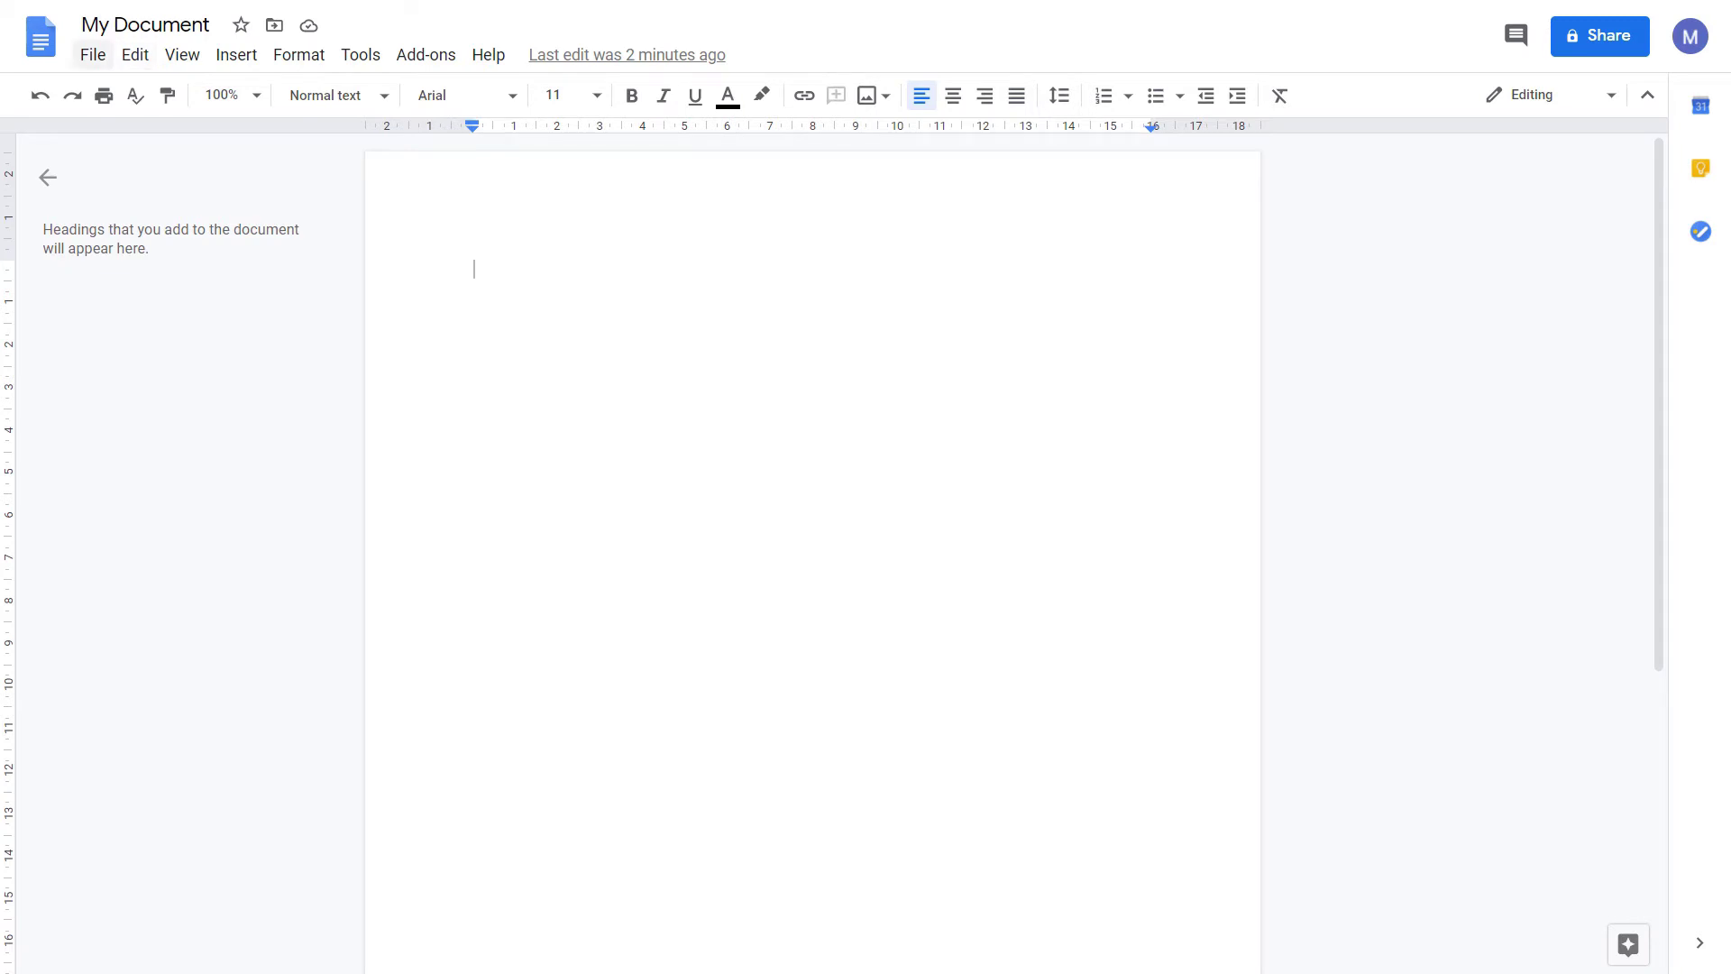
{"action": "left_click", "coordinate": [93, 54]}
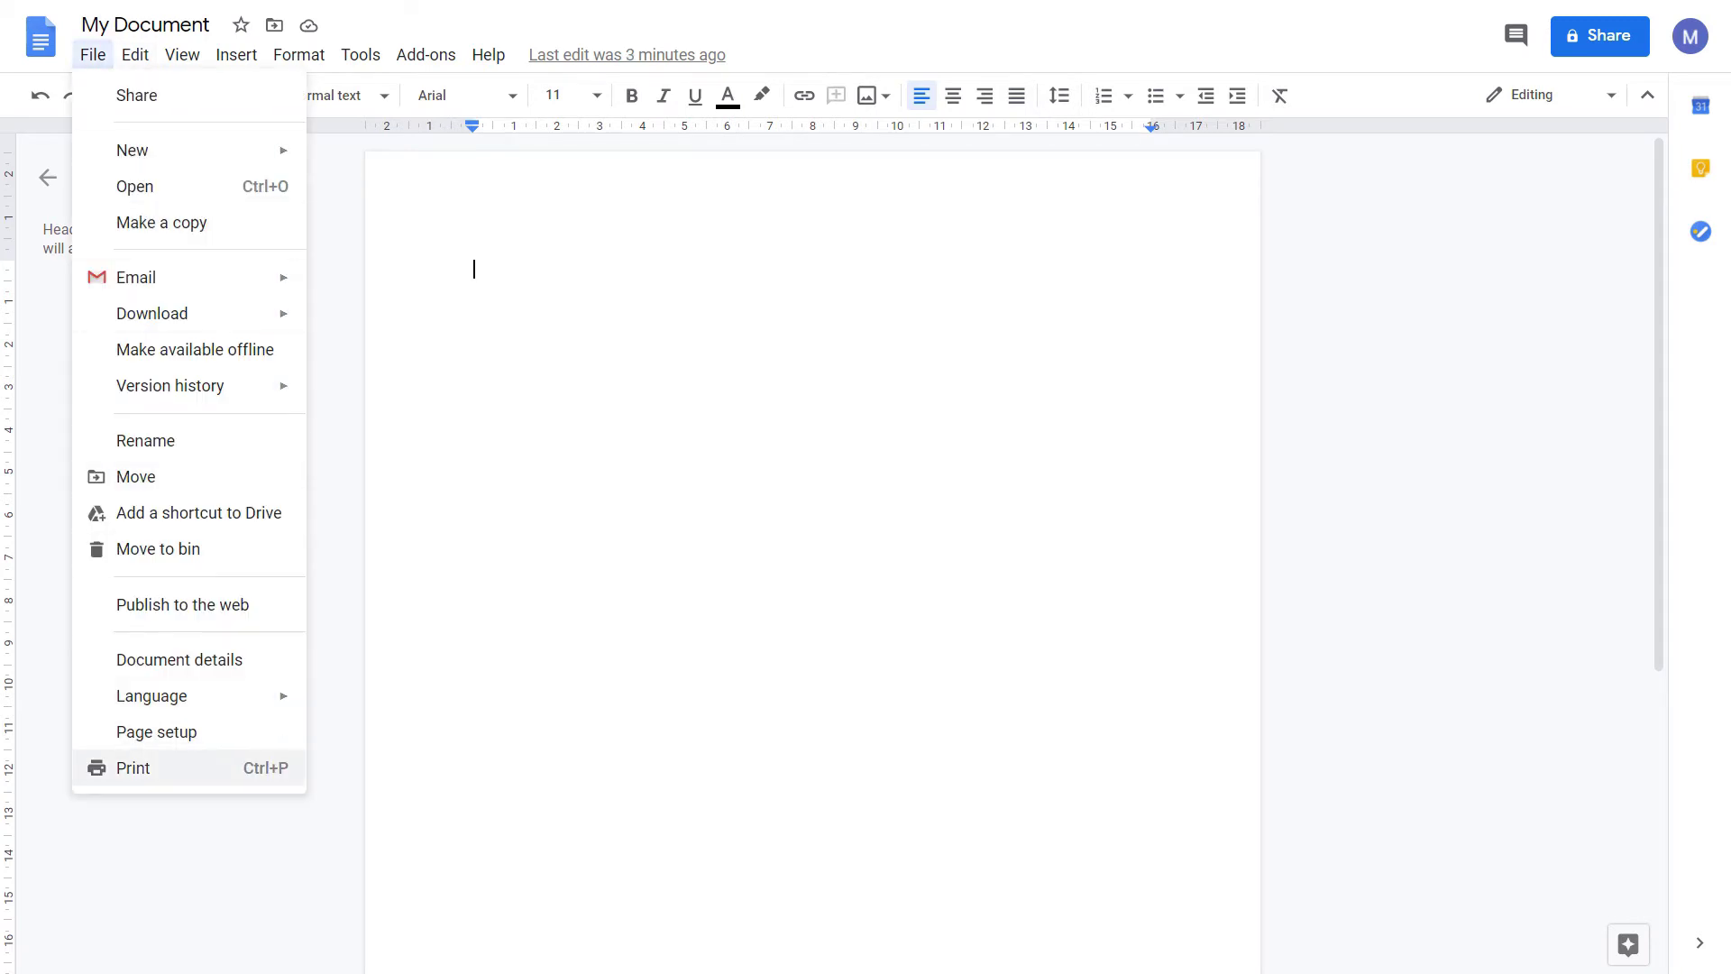
{"action": "key", "text": "Escape"}
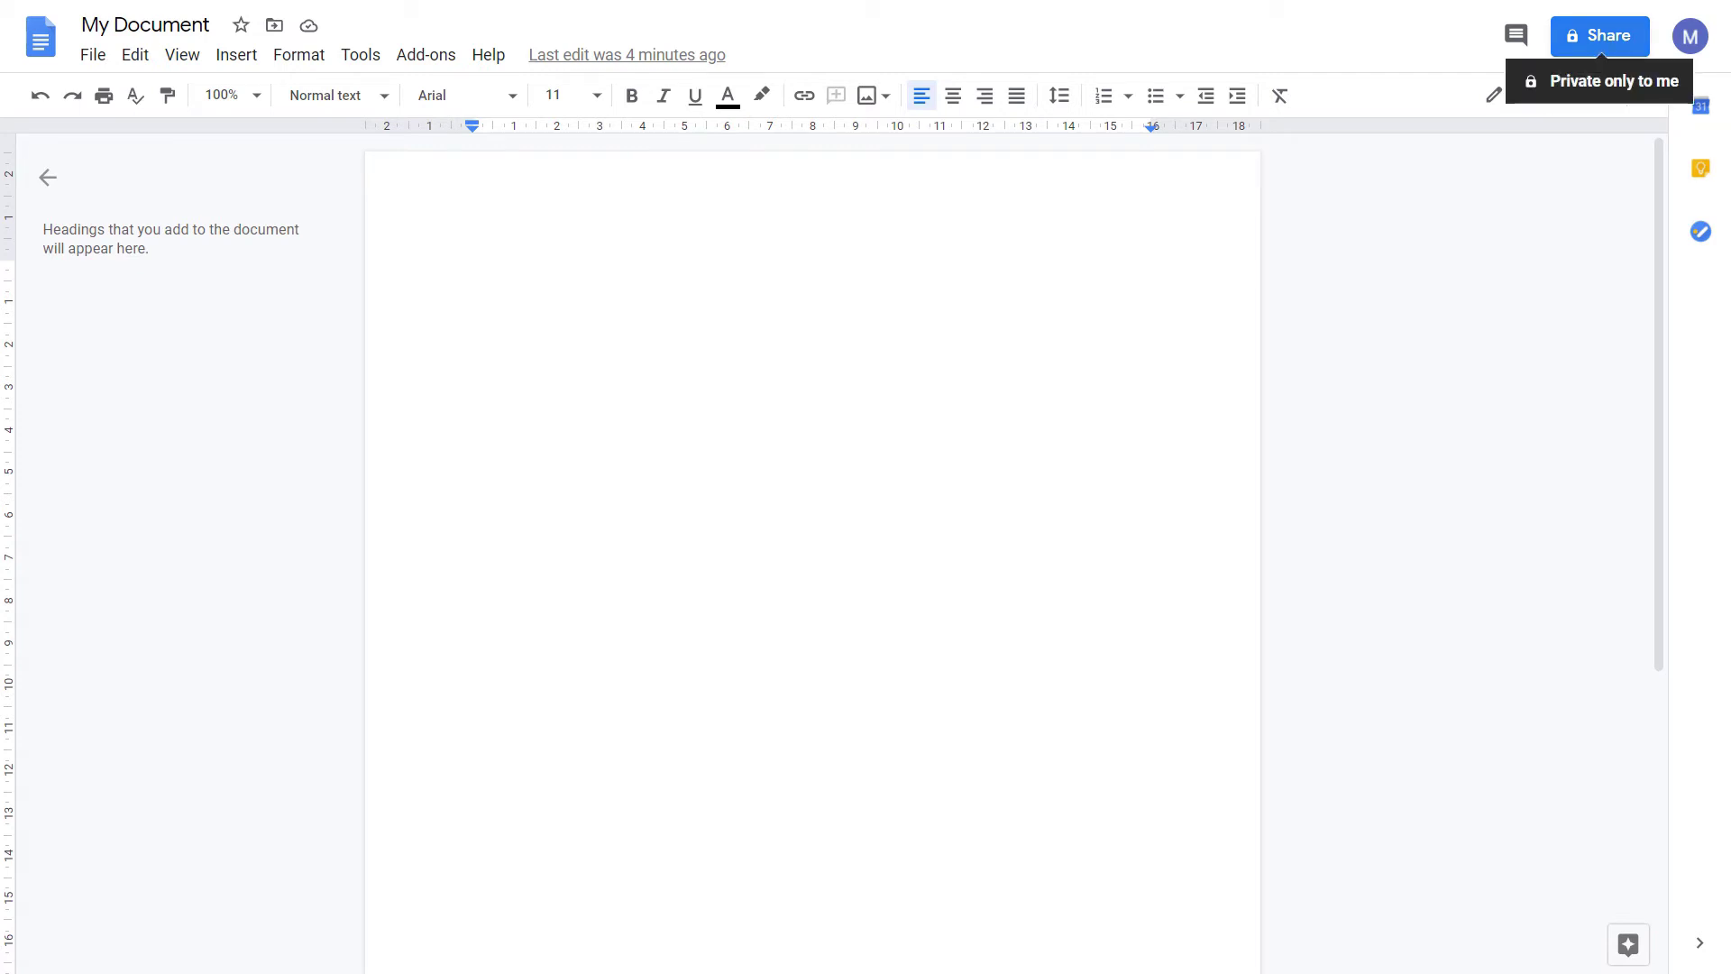
{"action": "left_click", "coordinate": [1600, 36]}
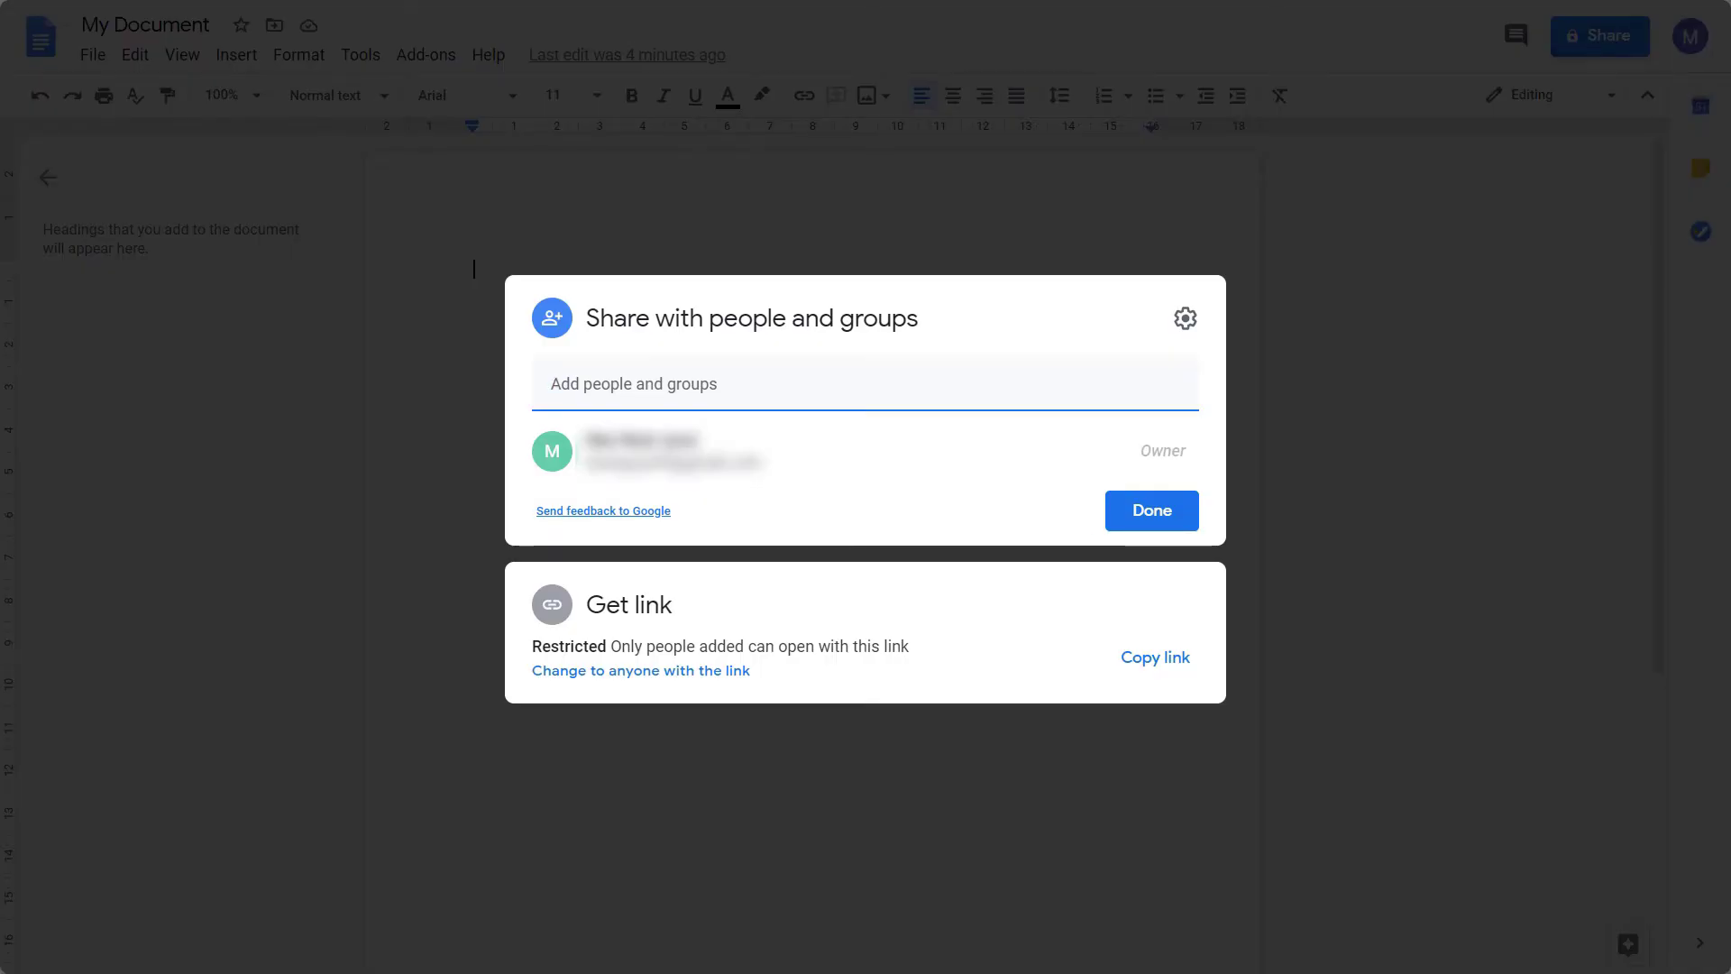
Add the suggested collaborator with the Editor role and send the share invitation.
{"action": "key", "text": "Down"}
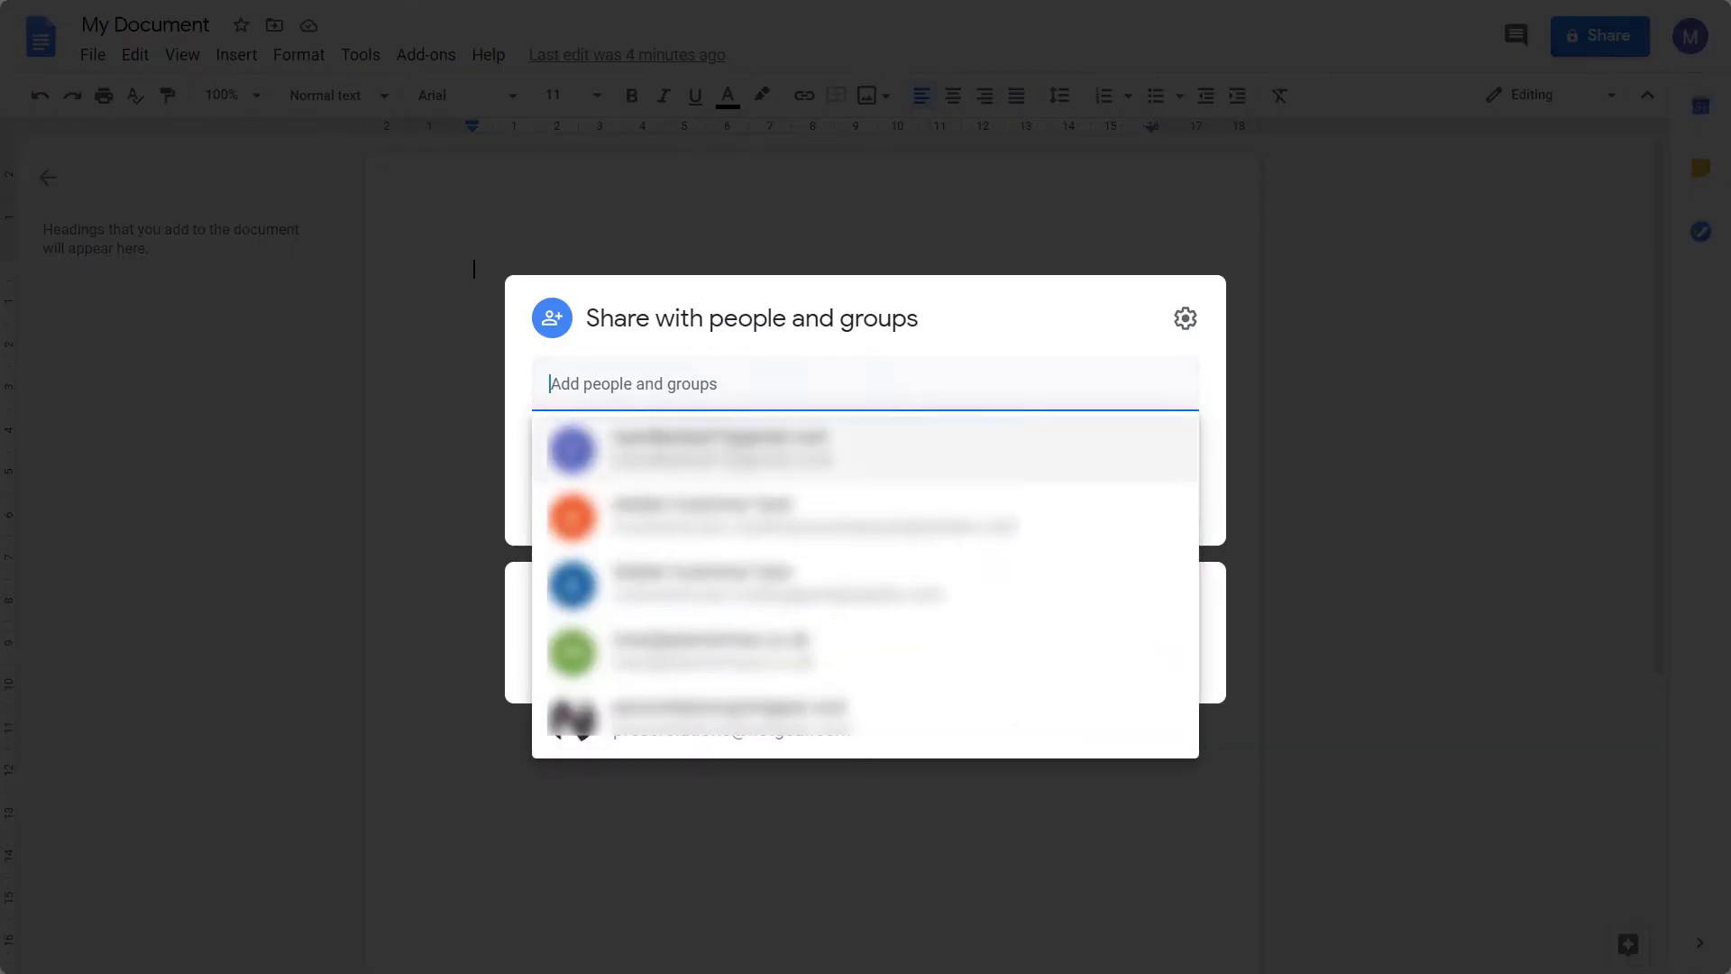
{"action": "key", "text": "Return"}
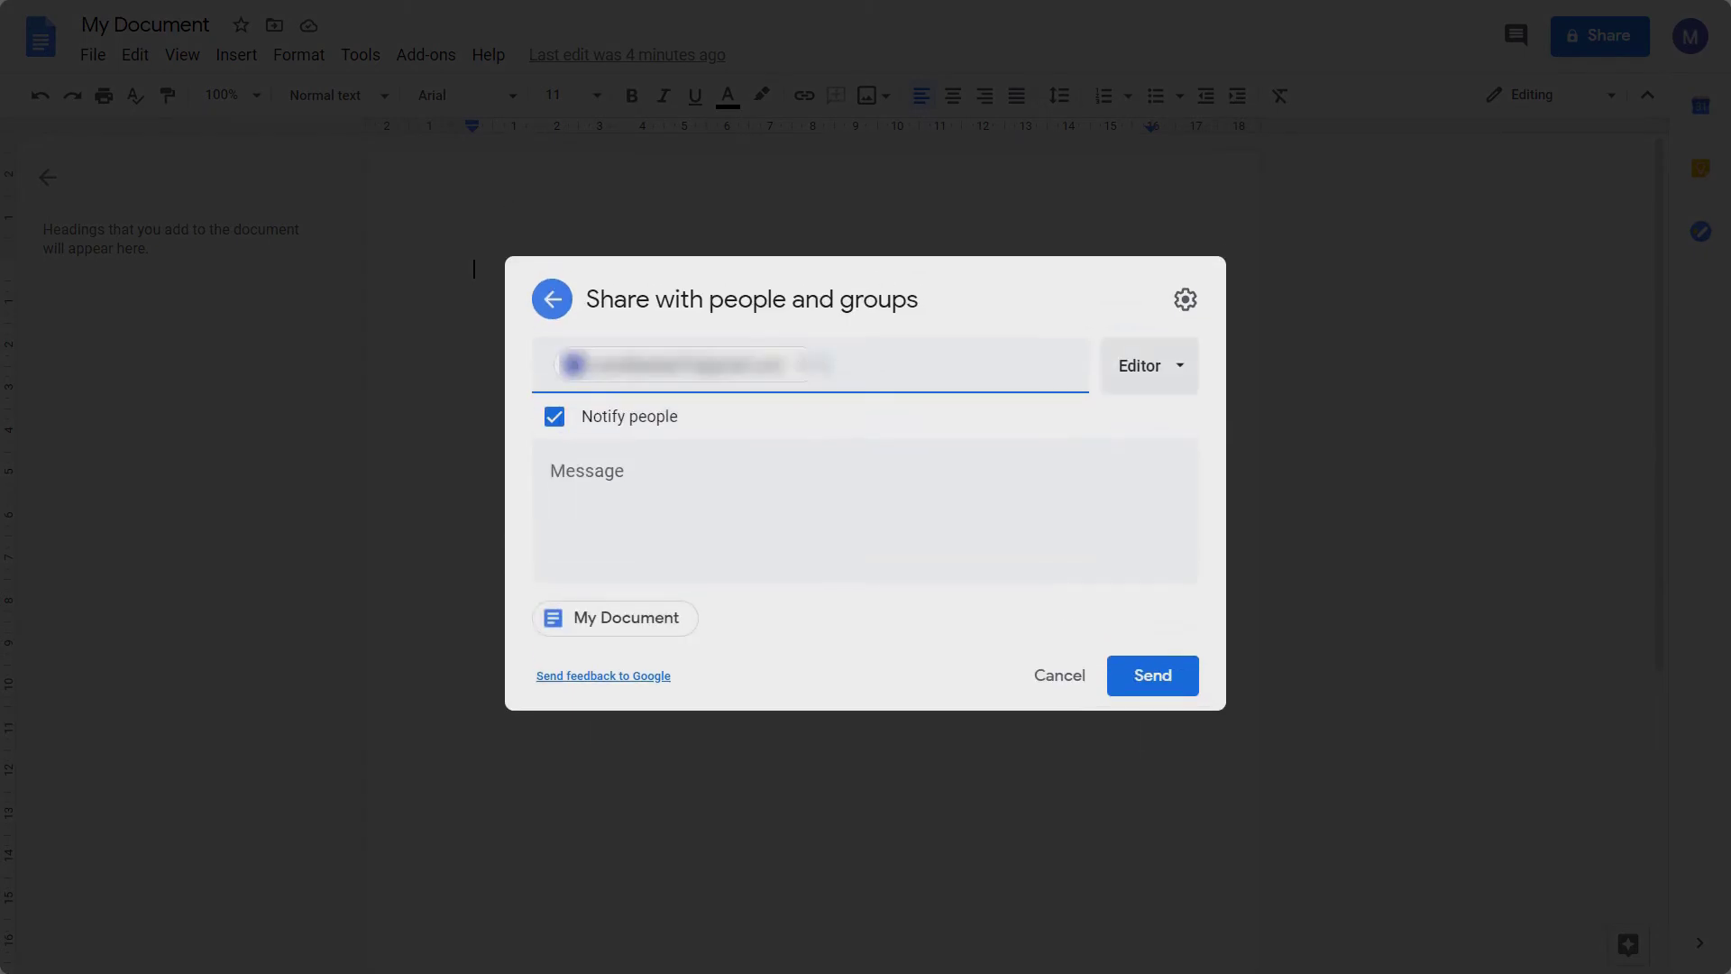
{"action": "key", "text": "Tab"}
{"action": "key", "text": "Return"}
{"action": "key", "text": "Down"}
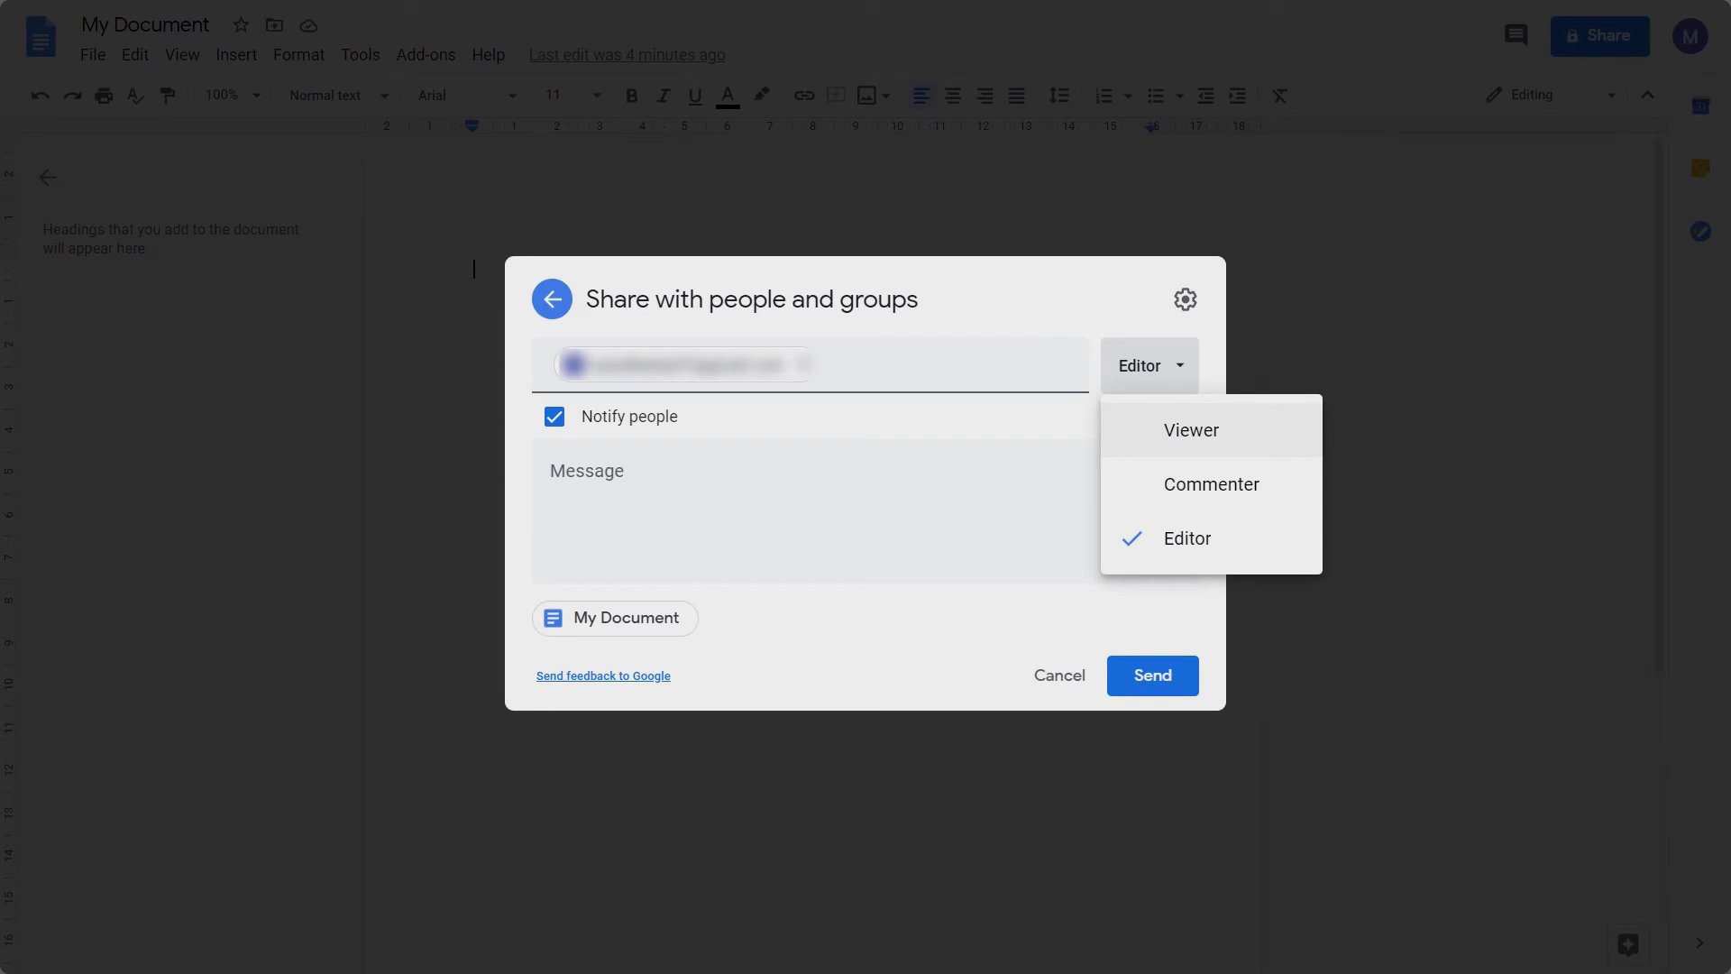
{"action": "key", "text": "Down"}
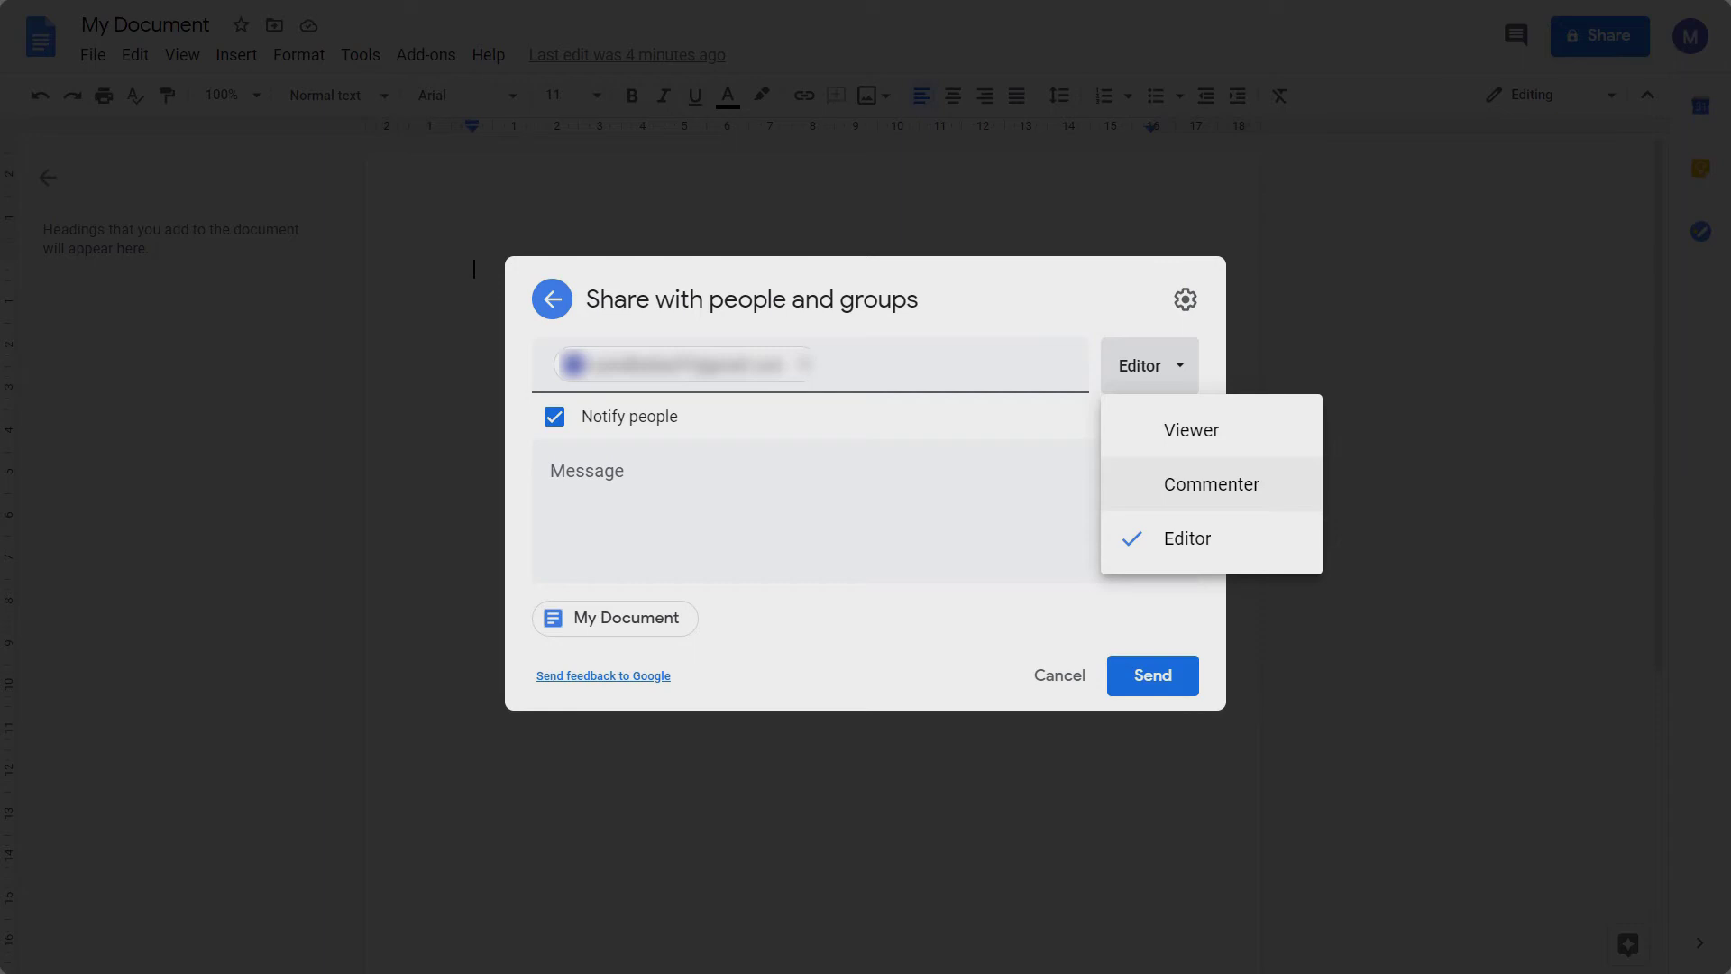
{"action": "key", "text": "Down"}
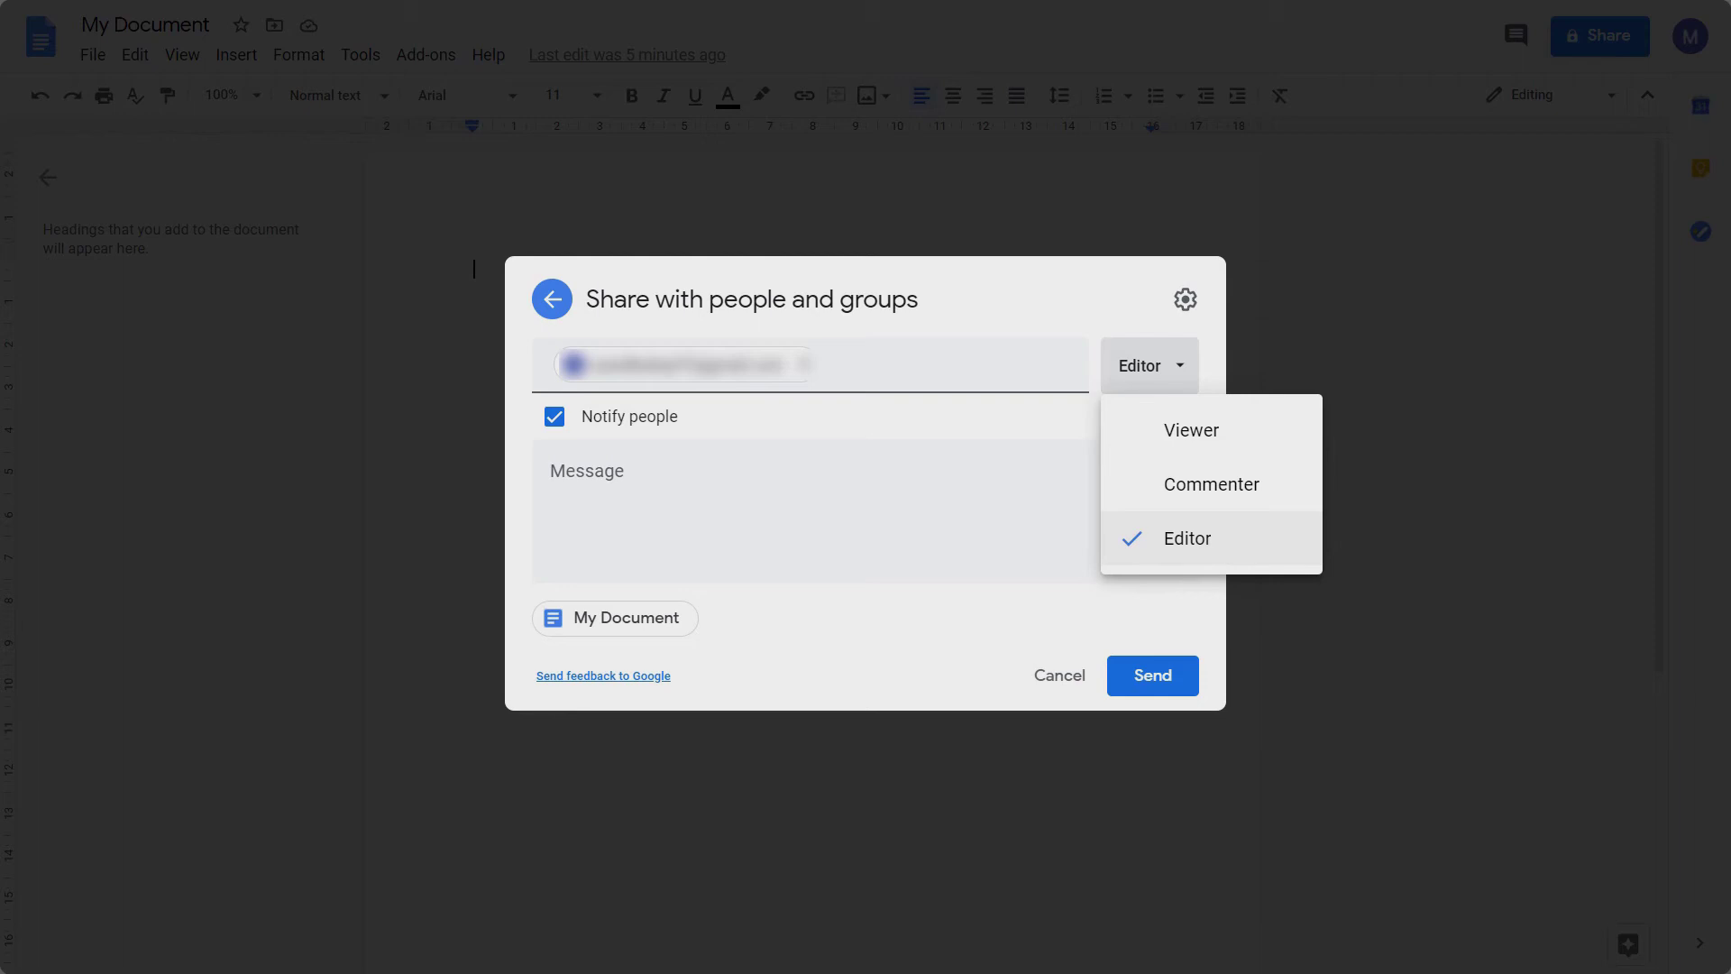
{"action": "key", "text": "Return"}
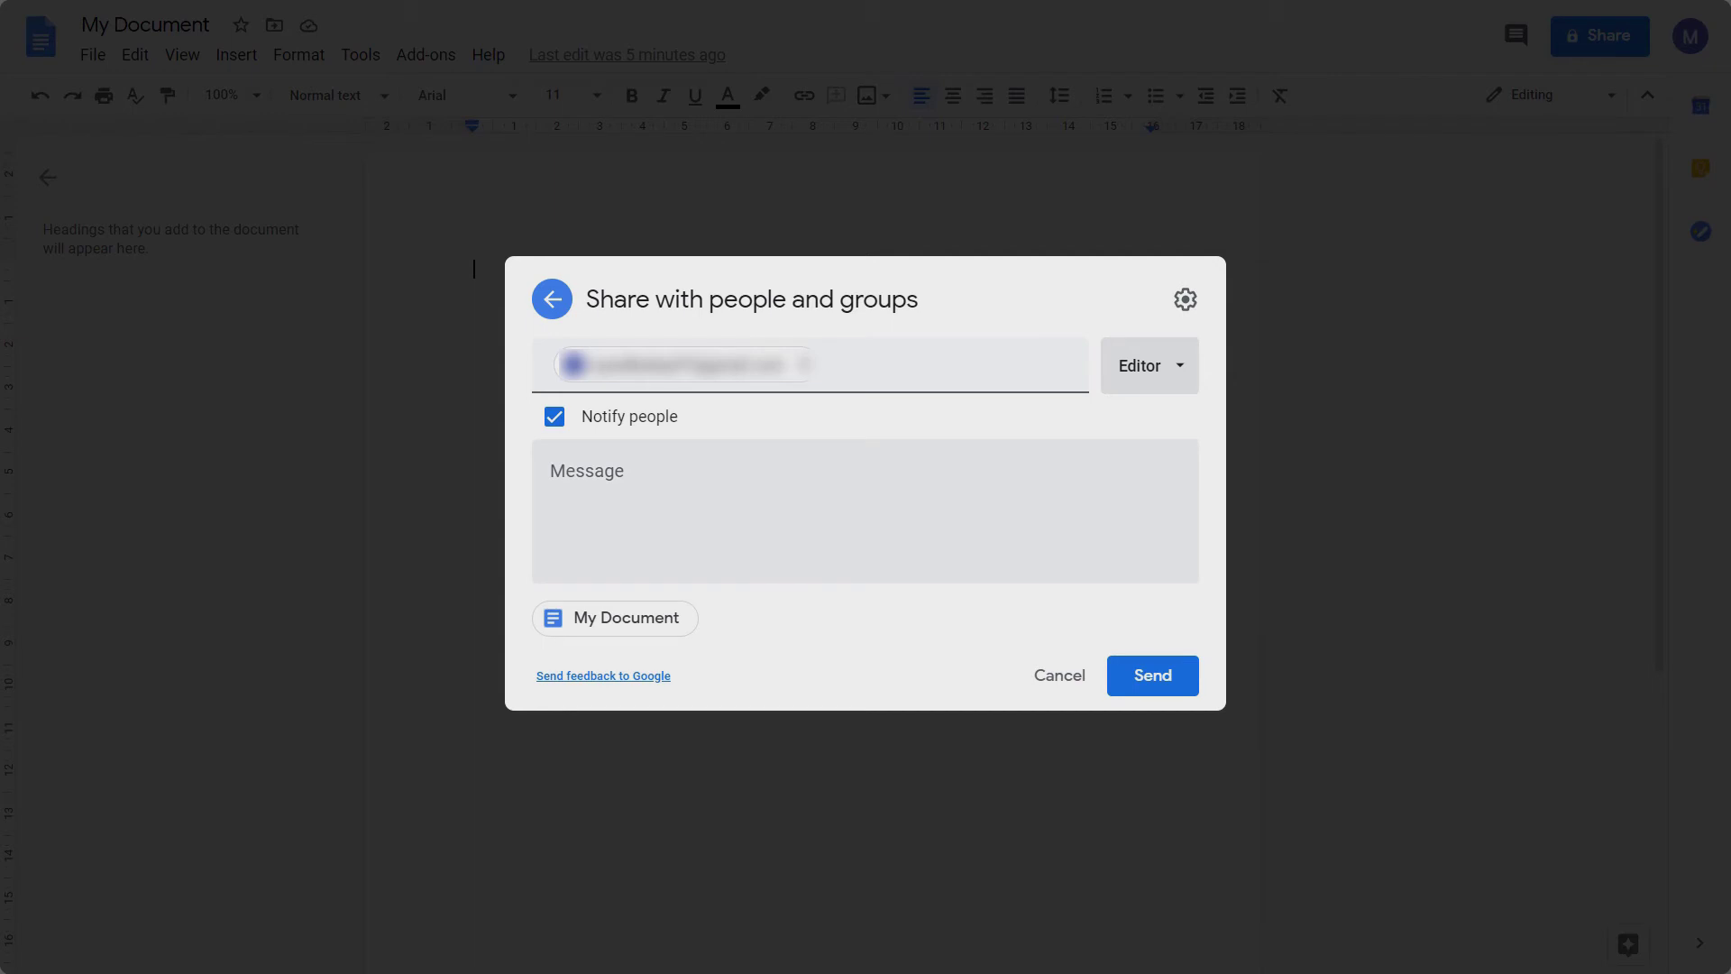
{"action": "left_click", "coordinate": [551, 478]}
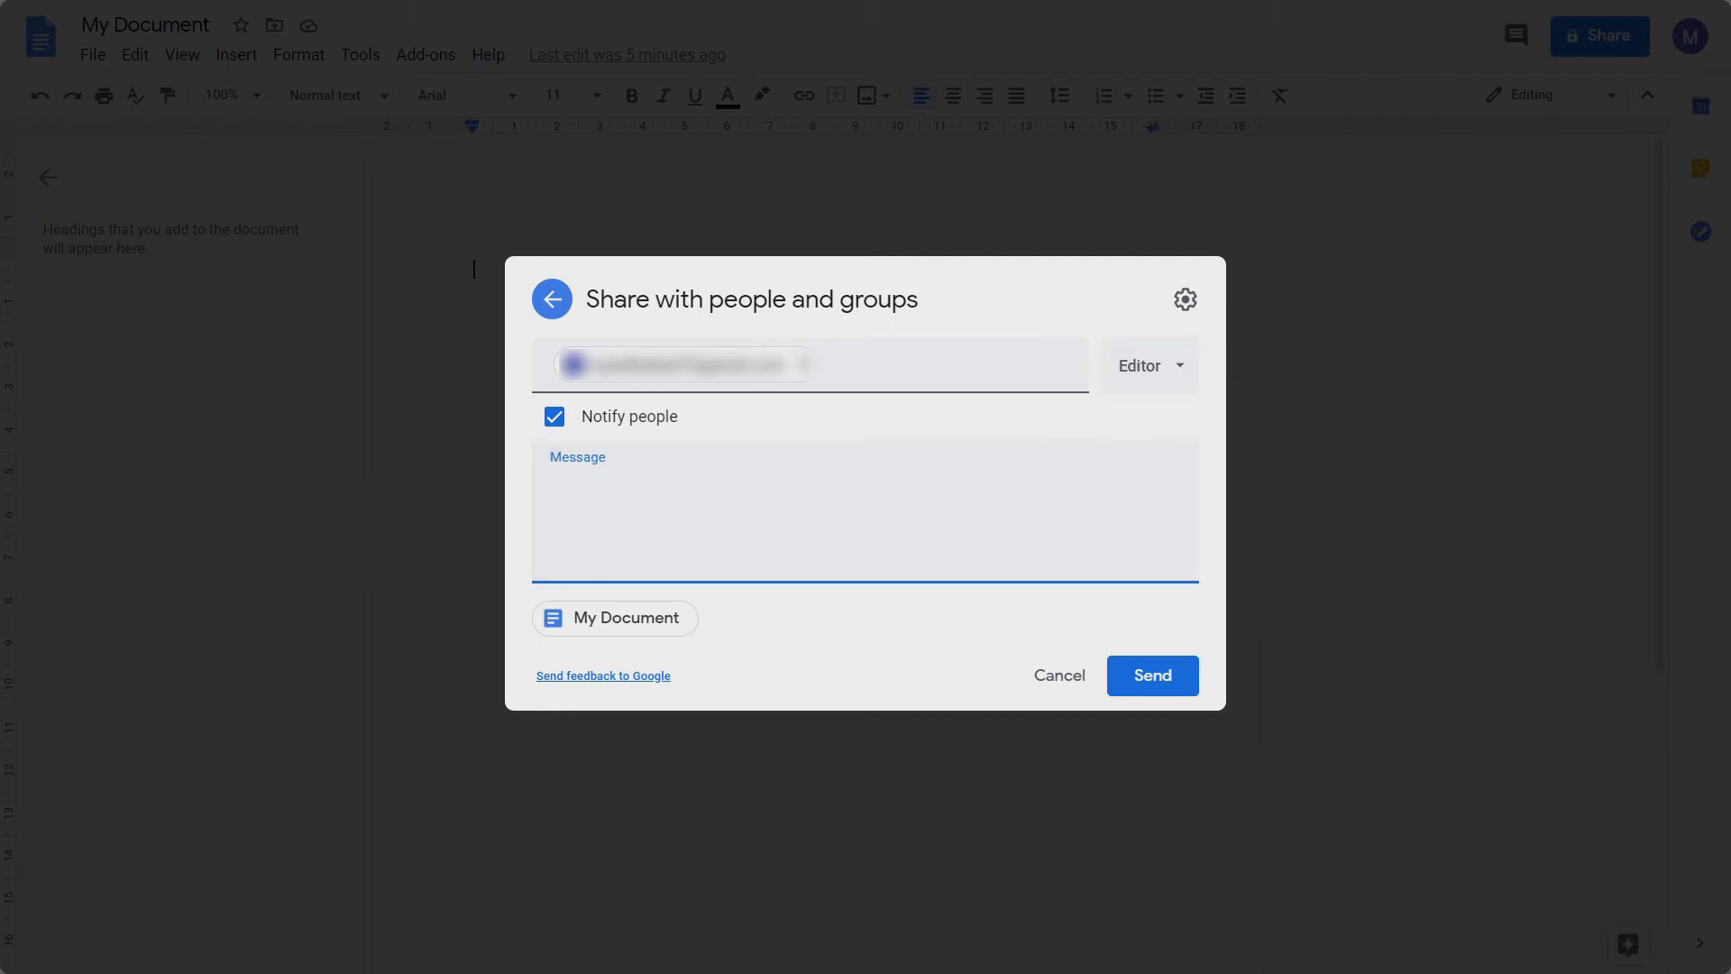
{"action": "left_click", "coordinate": [1153, 675]}
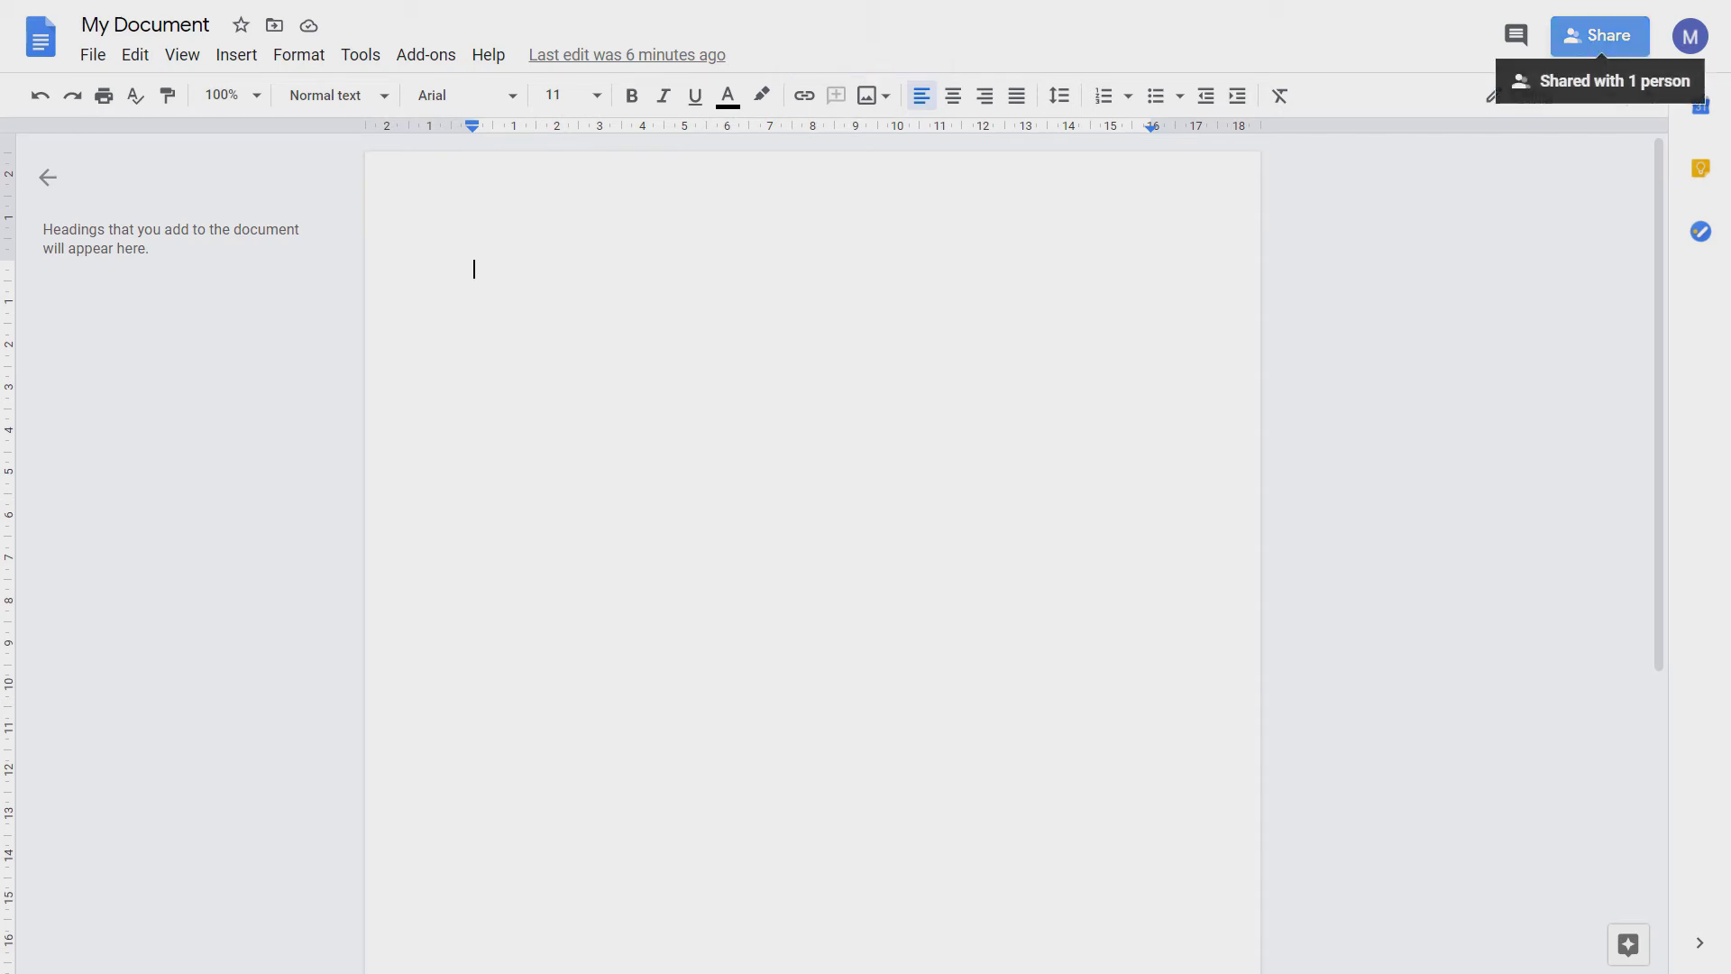
Change general access to 'Anyone with the link', leaving the link role unchanged.
{"action": "left_click", "coordinate": [1600, 36]}
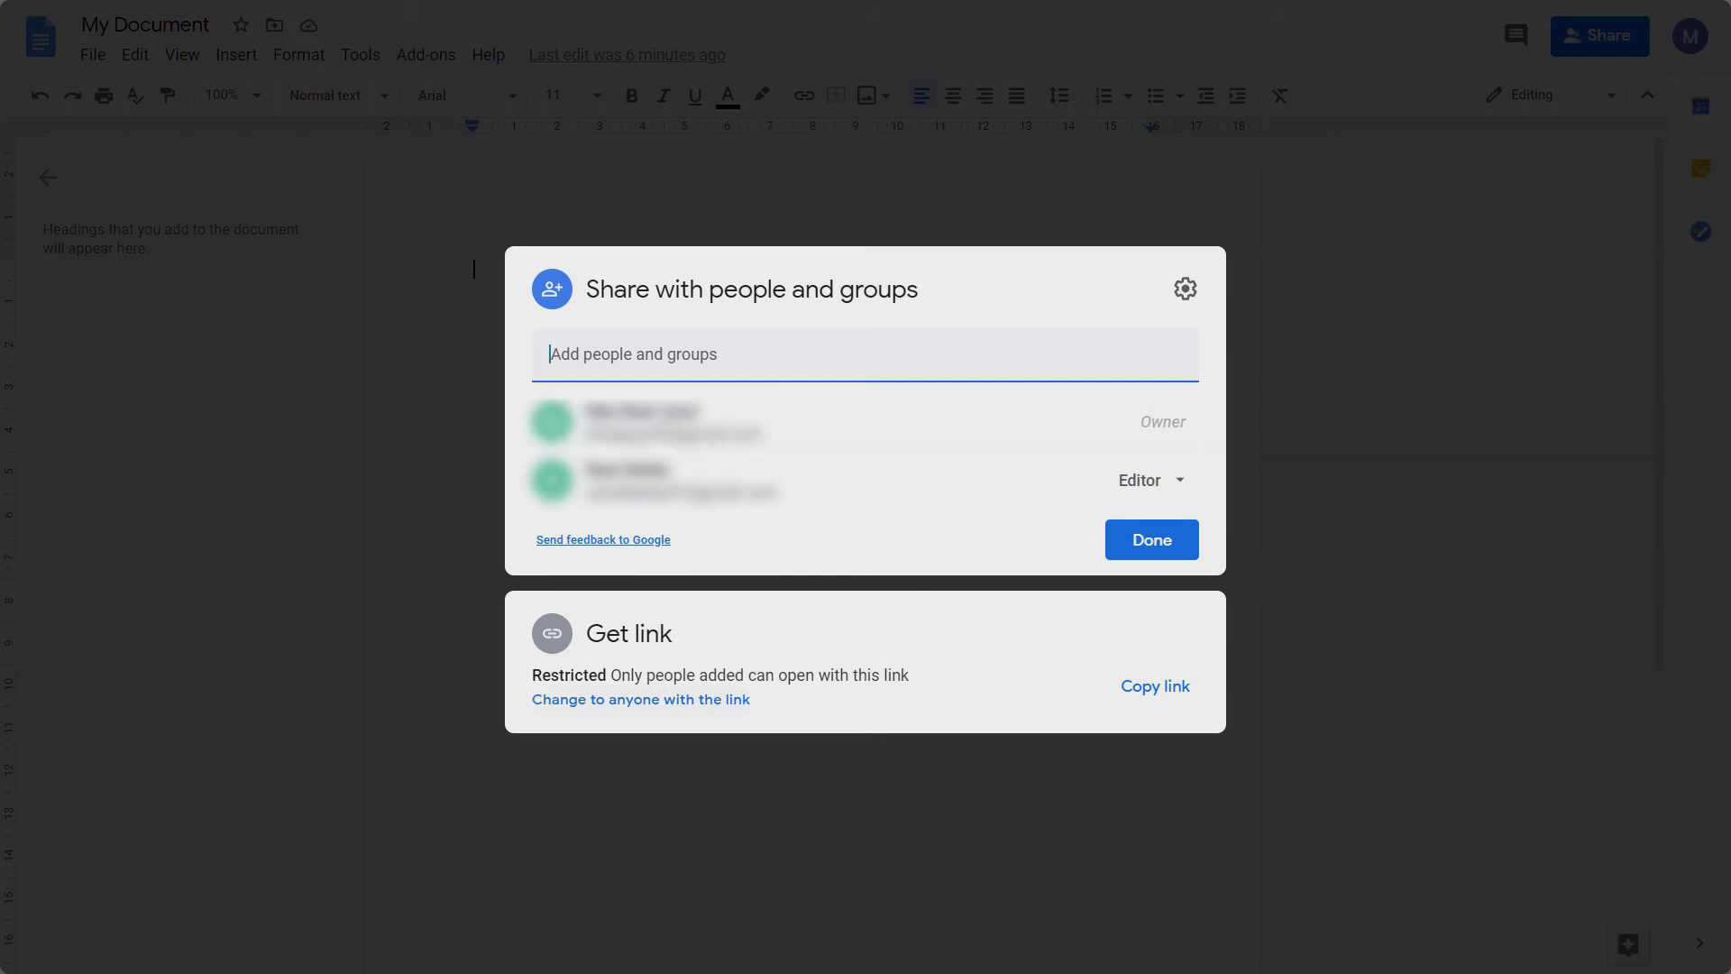
{"action": "left_click", "coordinate": [641, 699]}
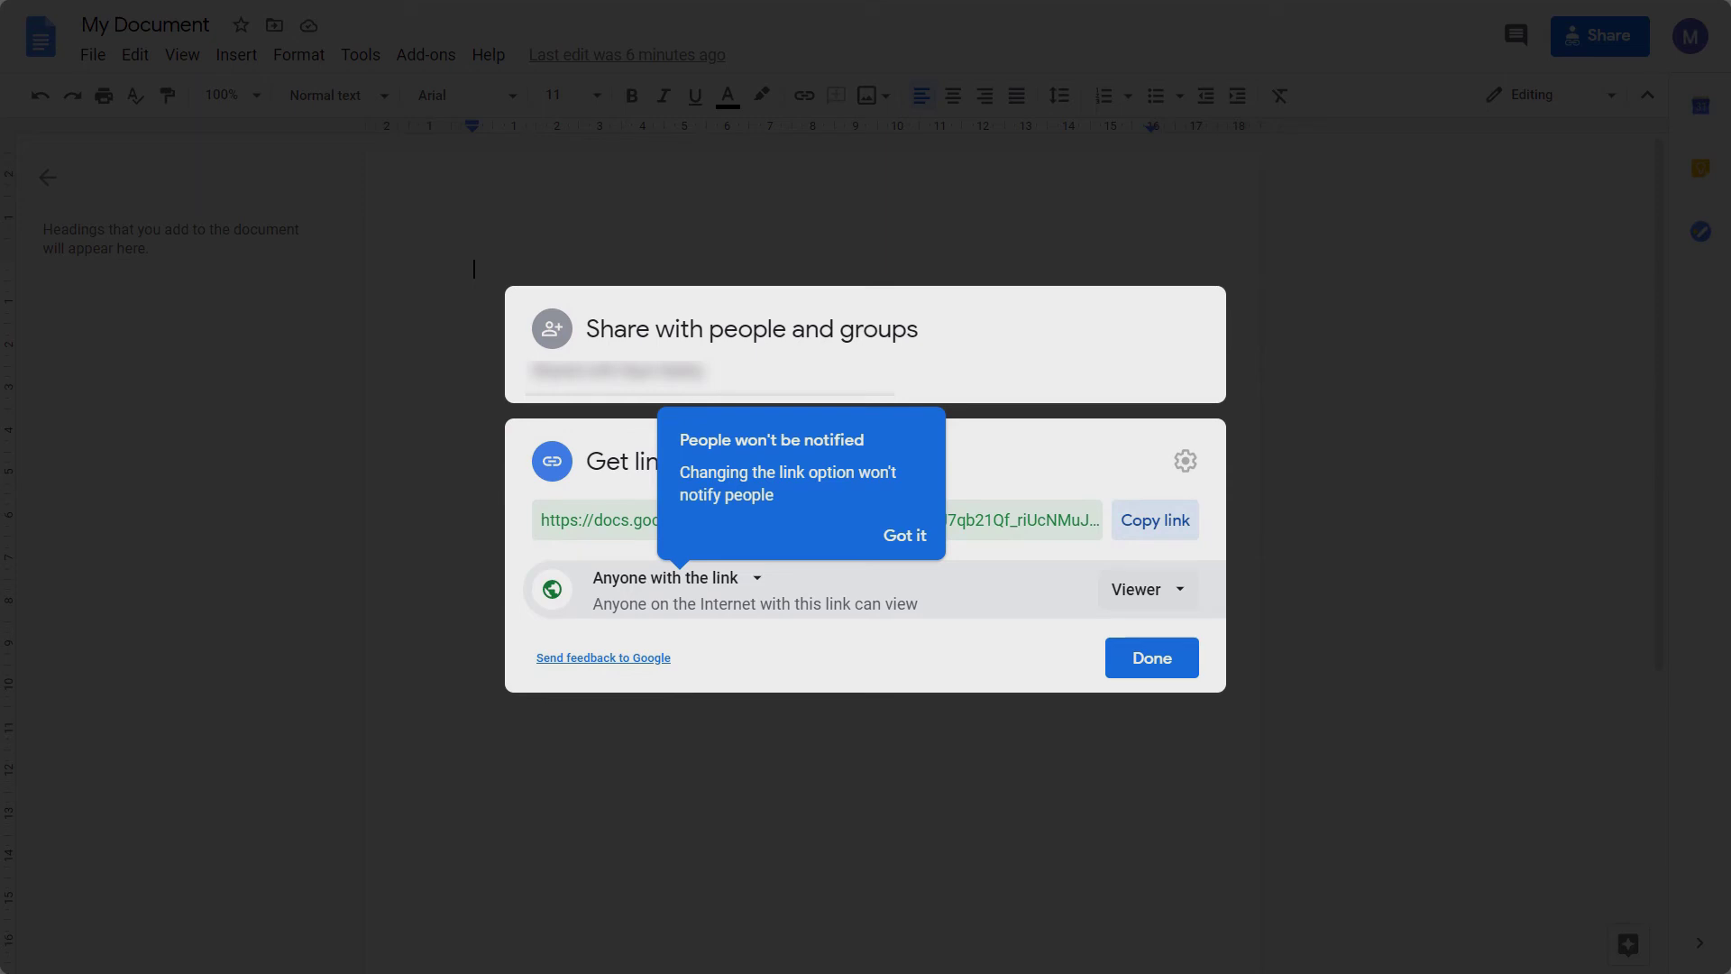
{"action": "left_click", "coordinate": [1147, 589]}
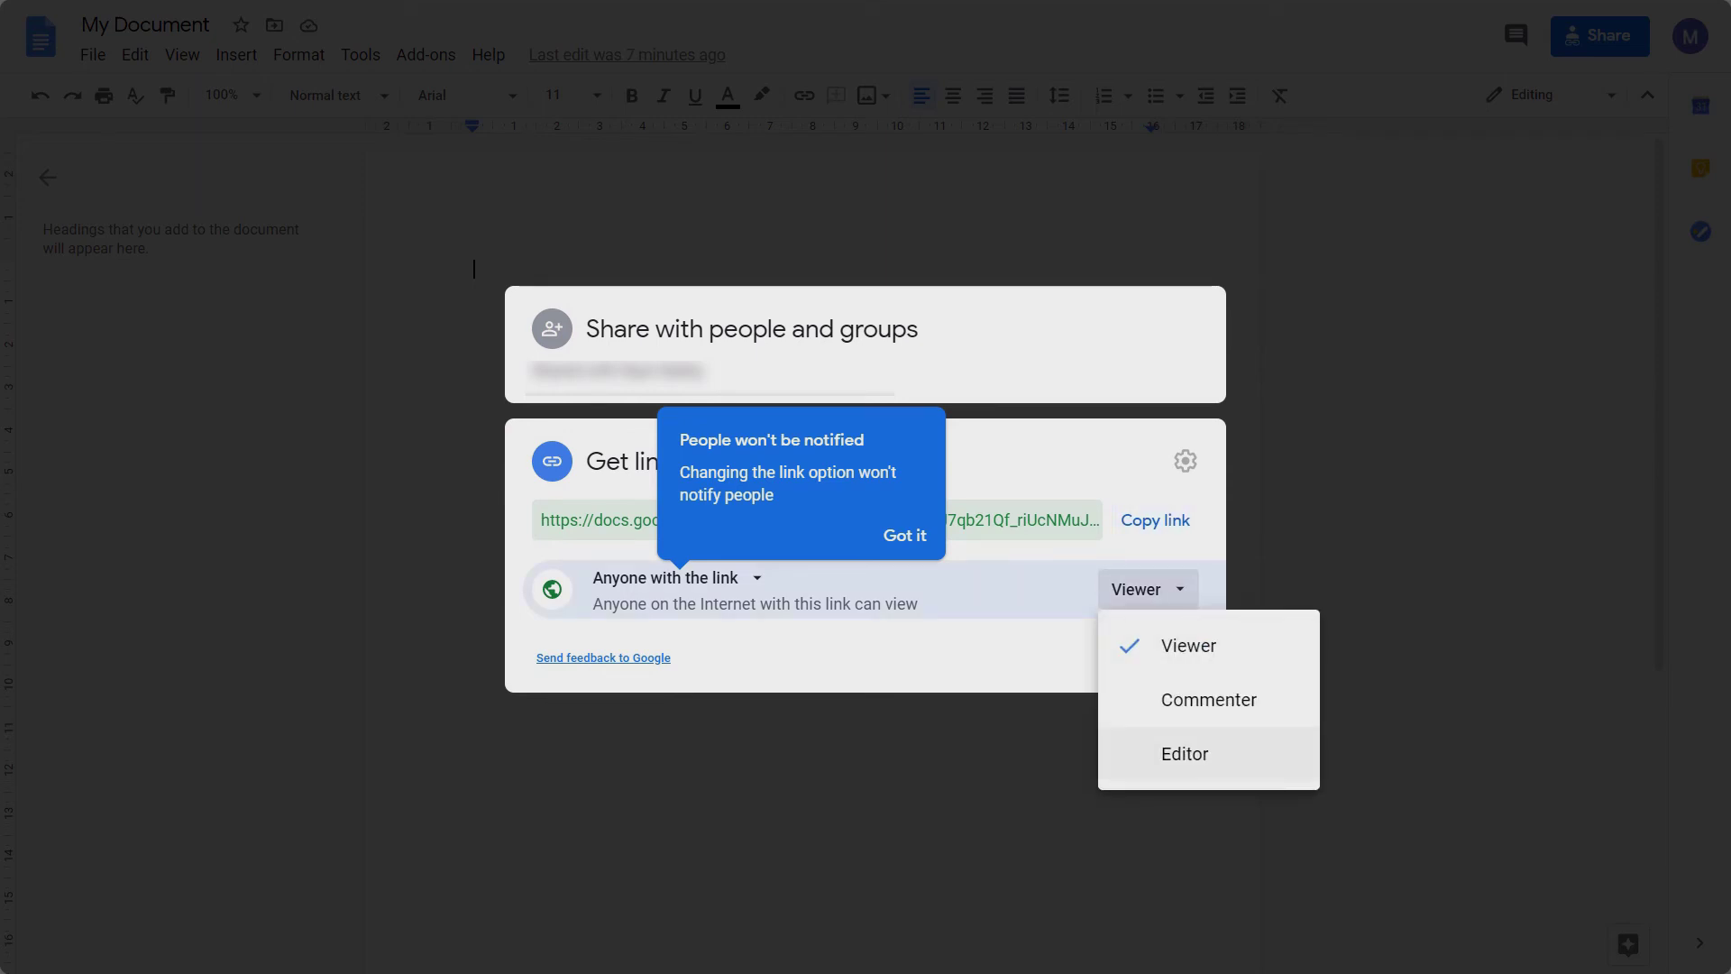
{"action": "key", "text": "Escape"}
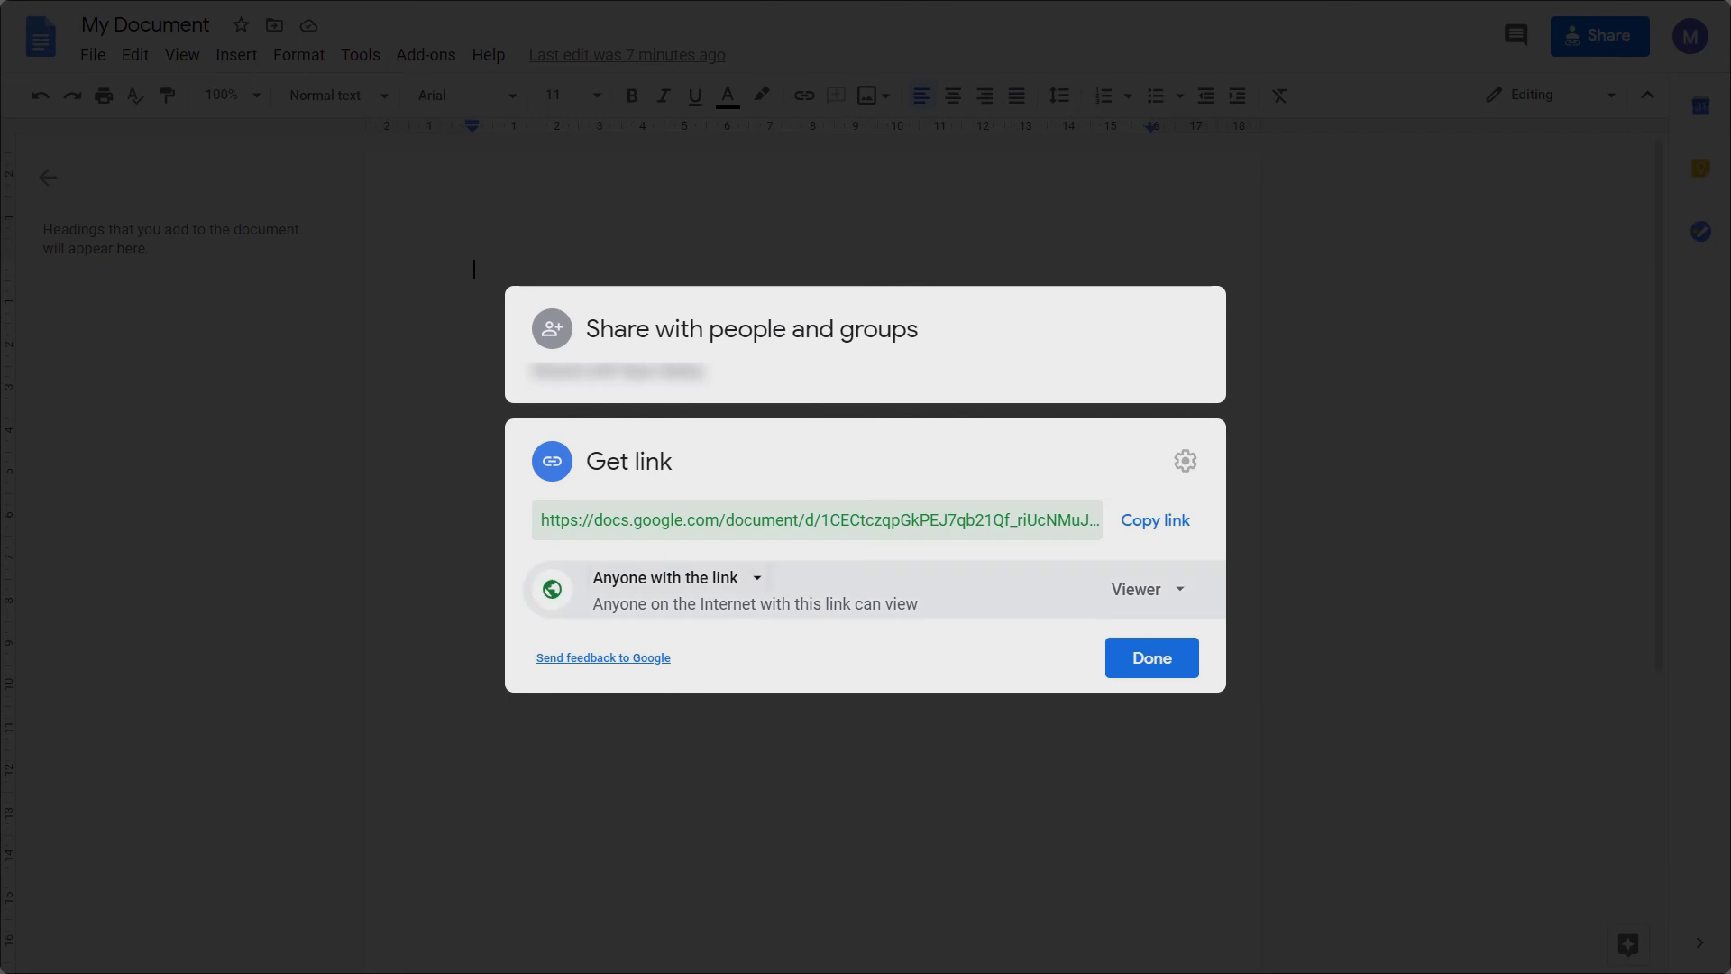
{"action": "left_click", "coordinate": [675, 577]}
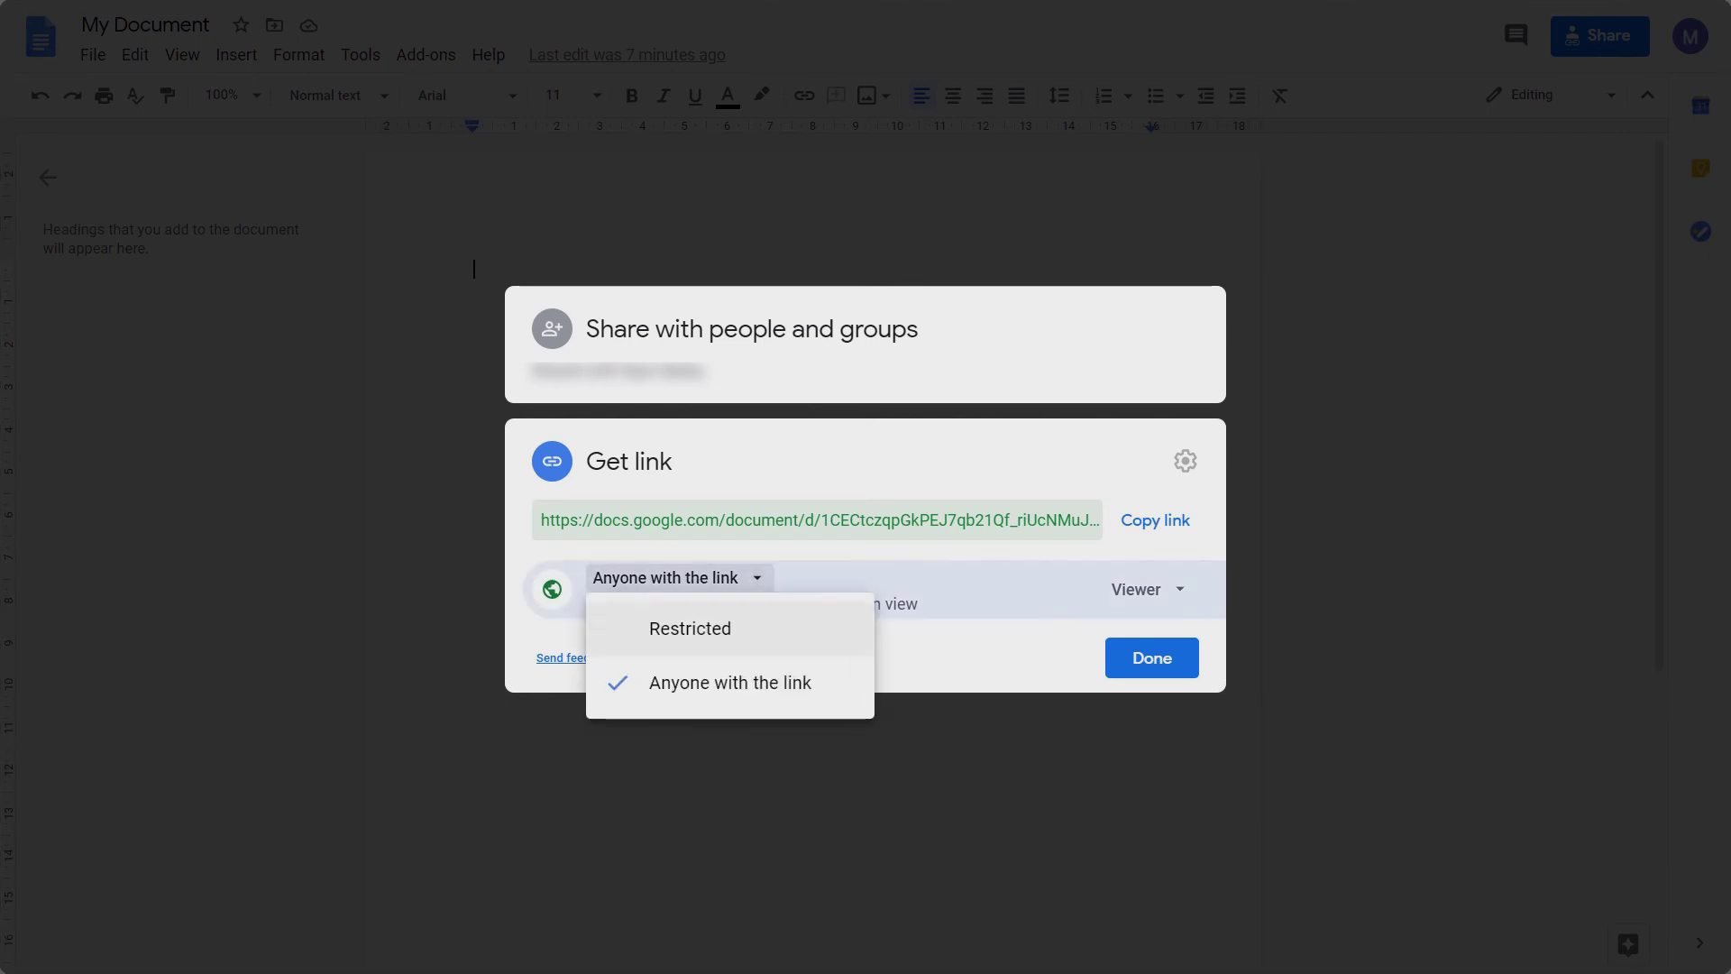
{"action": "key", "text": "Escape"}
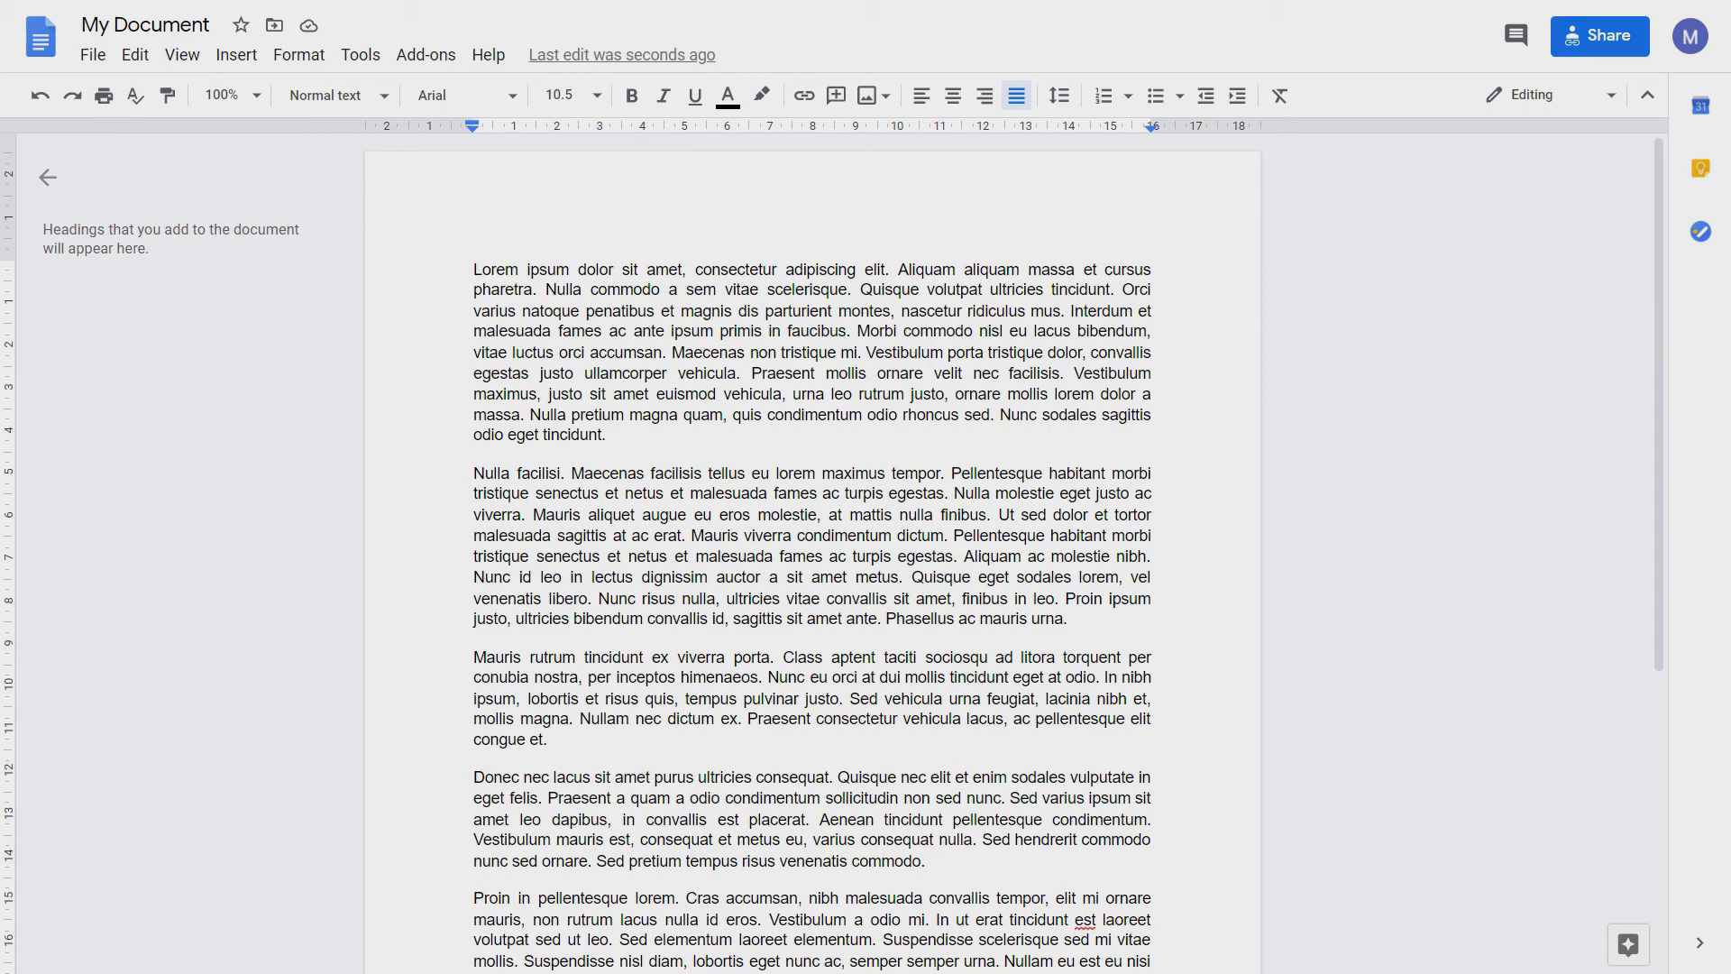
Comment "This is great" on the words 'Nulla facilisi'.
{"action": "scroll", "coordinate": [811, 541], "scroll_direction": "down", "scroll_amount": 2}
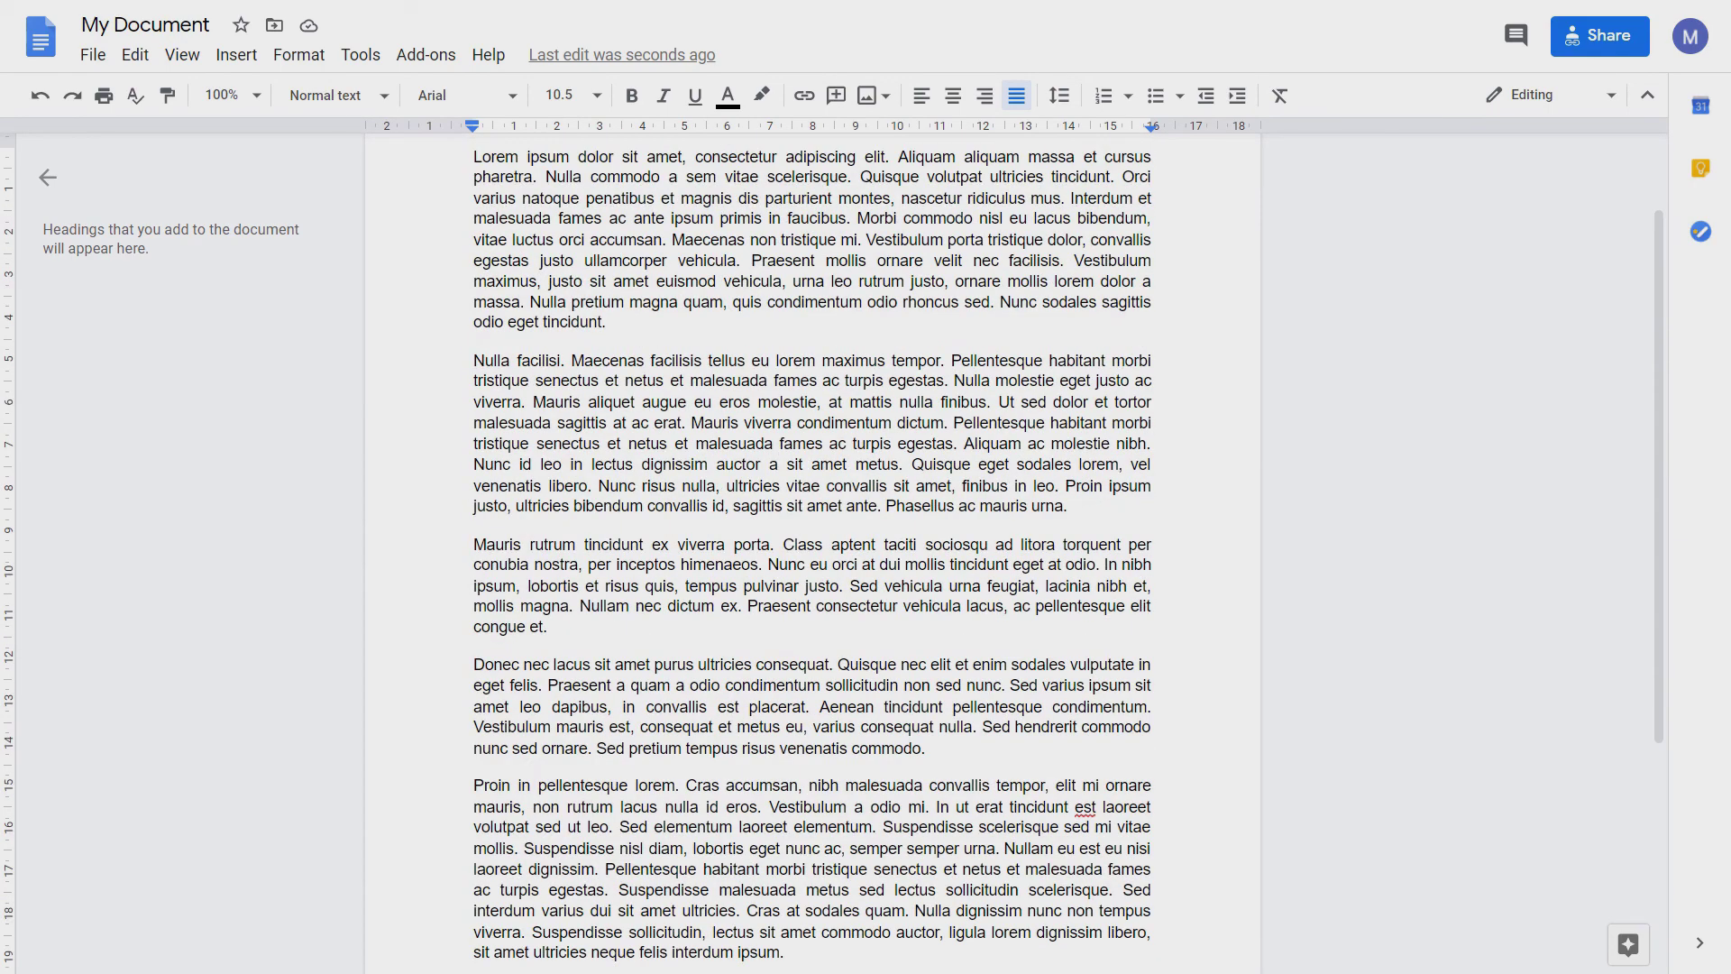
{"action": "key", "text": "shift+Right"}
{"action": "key", "text": "shift+Right"}
{"action": "key", "text": "shift+Right"}
{"action": "key", "text": "shift+Right"}
{"action": "key", "text": "shift+Right"}
{"action": "key", "text": "shift+Right"}
{"action": "key", "text": "shift+Right"}
{"action": "key", "text": "shift+Right"}
{"action": "key", "text": "shift+Right"}
{"action": "key", "text": "shift+Right"}
{"action": "key", "text": "shift+Right"}
{"action": "key", "text": "shift+Right"}
{"action": "key", "text": "shift+Right"}
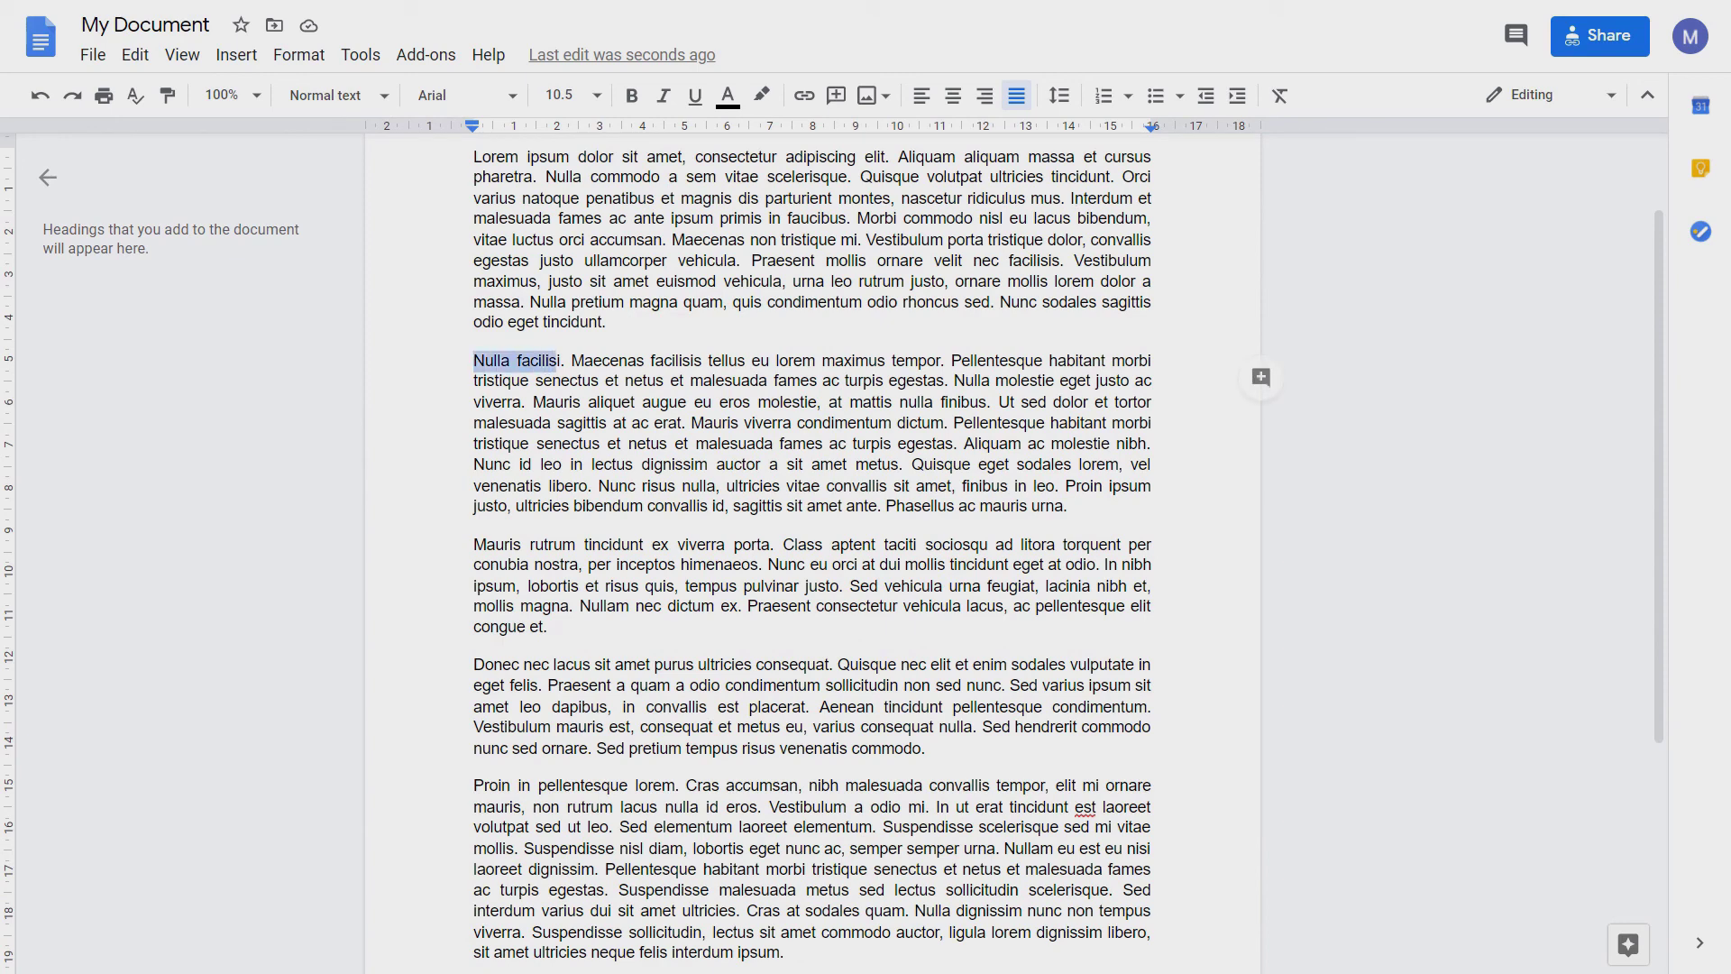
{"action": "left_click", "coordinate": [1261, 377]}
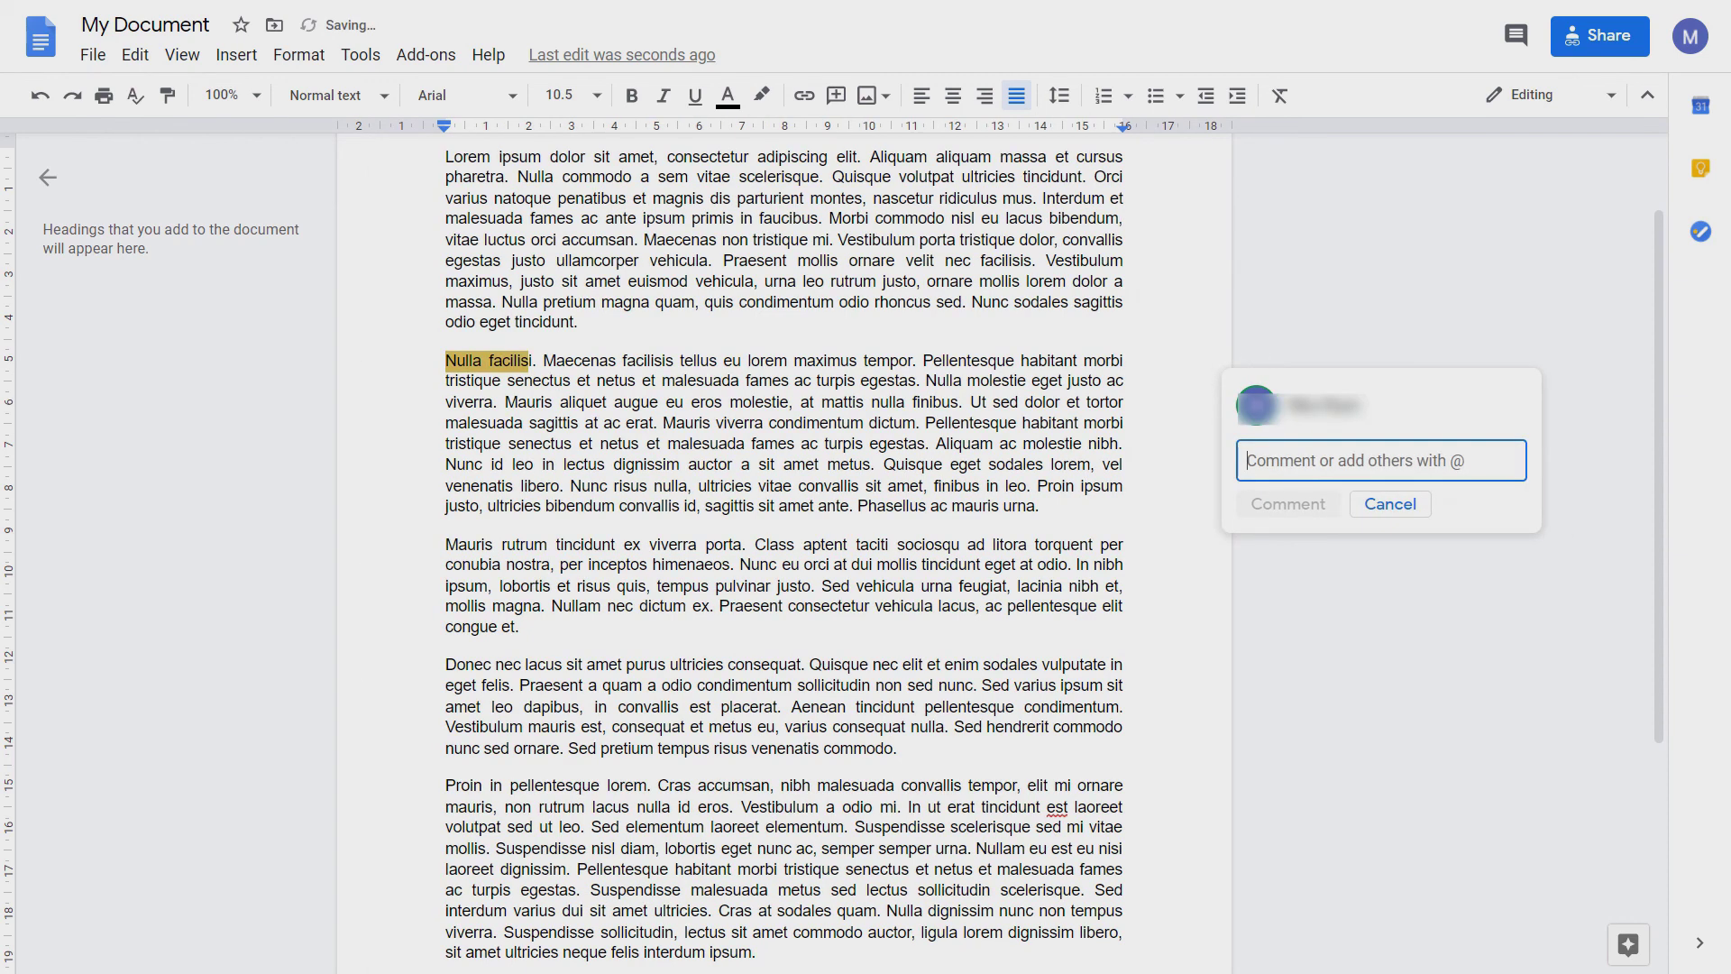
{"action": "type", "text": "This is great"}
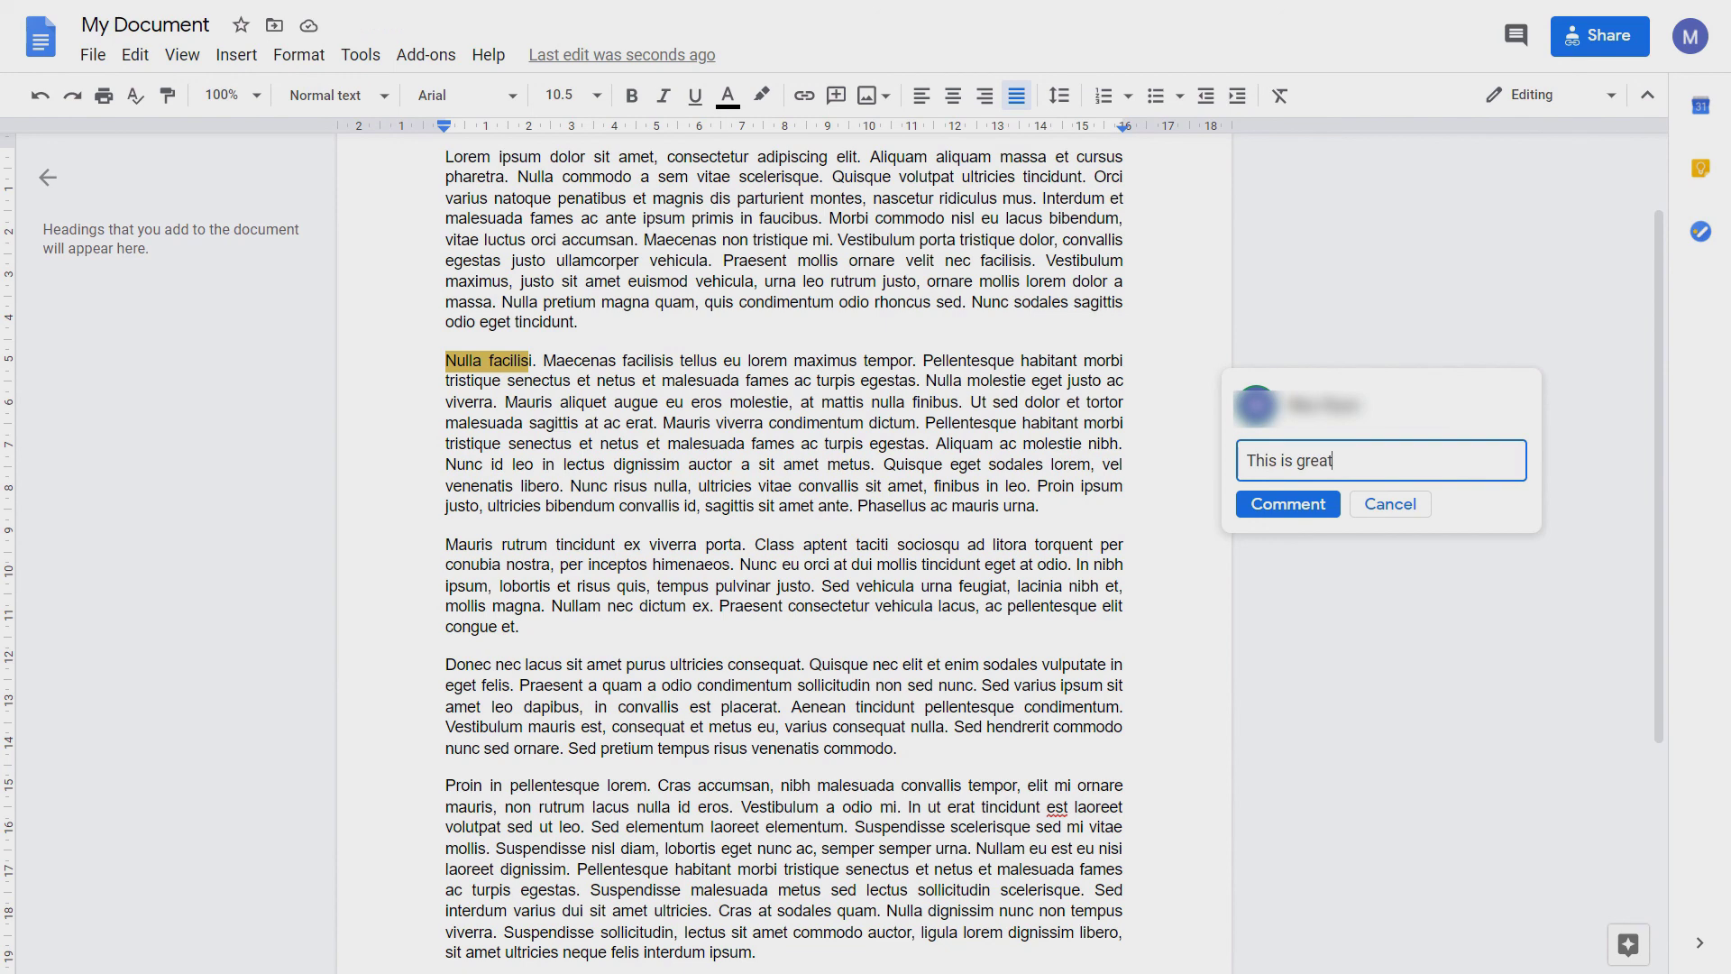
{"action": "left_click", "coordinate": [1288, 503]}
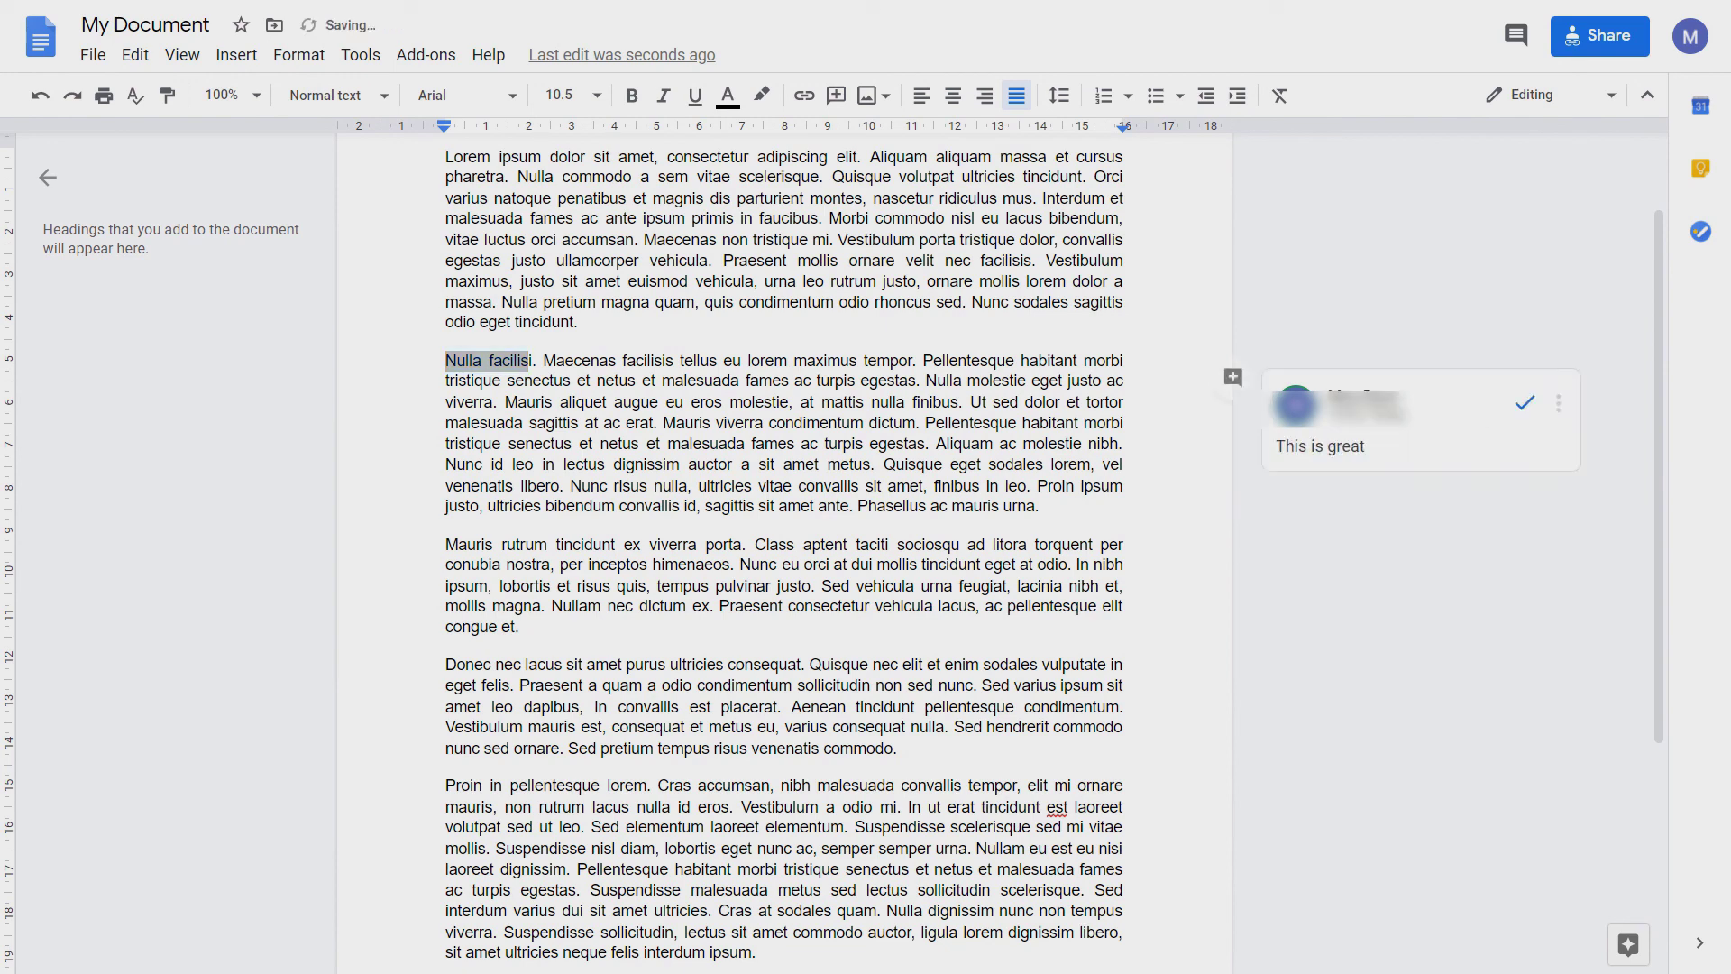
{"action": "left_click", "coordinate": [1042, 509]}
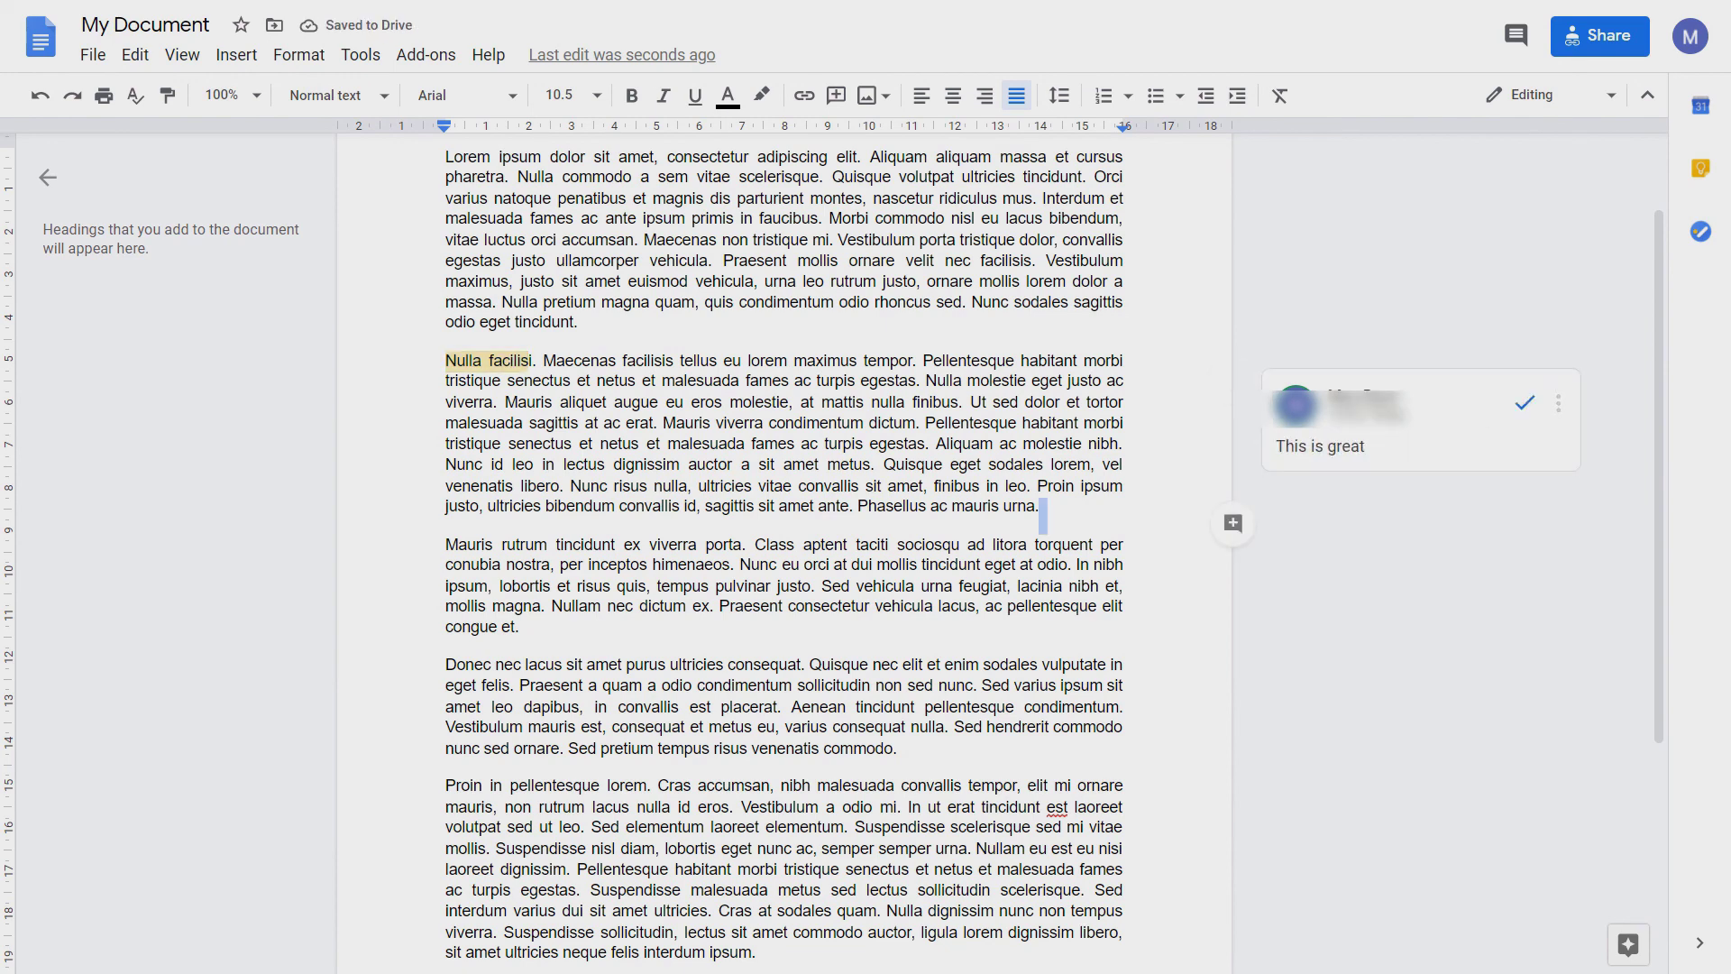
Comment "Nice one" on the words 'Mauris rutrum'.
{"action": "key", "text": "Right"}
{"action": "key", "text": "ctrl+shift+Right"}
{"action": "key", "text": "ctrl+shift+Right"}
{"action": "scroll", "coordinate": [1042, 509], "scroll_direction": "up", "scroll_amount": 1}
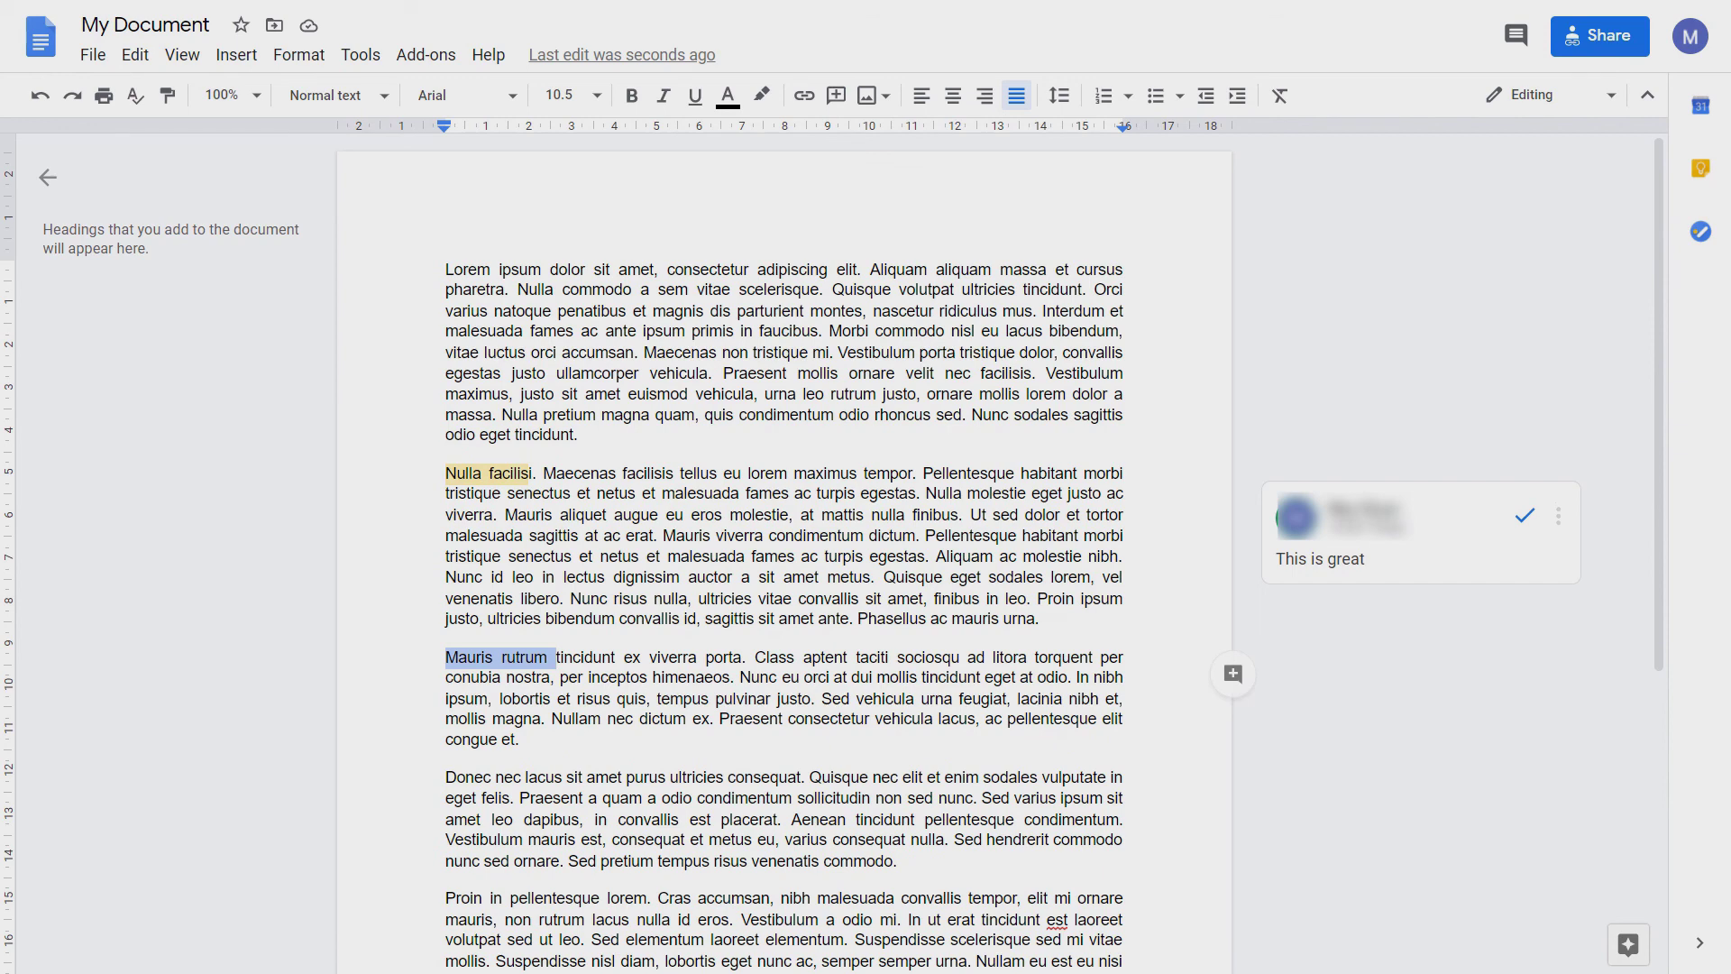
{"action": "left_click", "coordinate": [836, 95]}
{"action": "type", "text": "Nice one"}
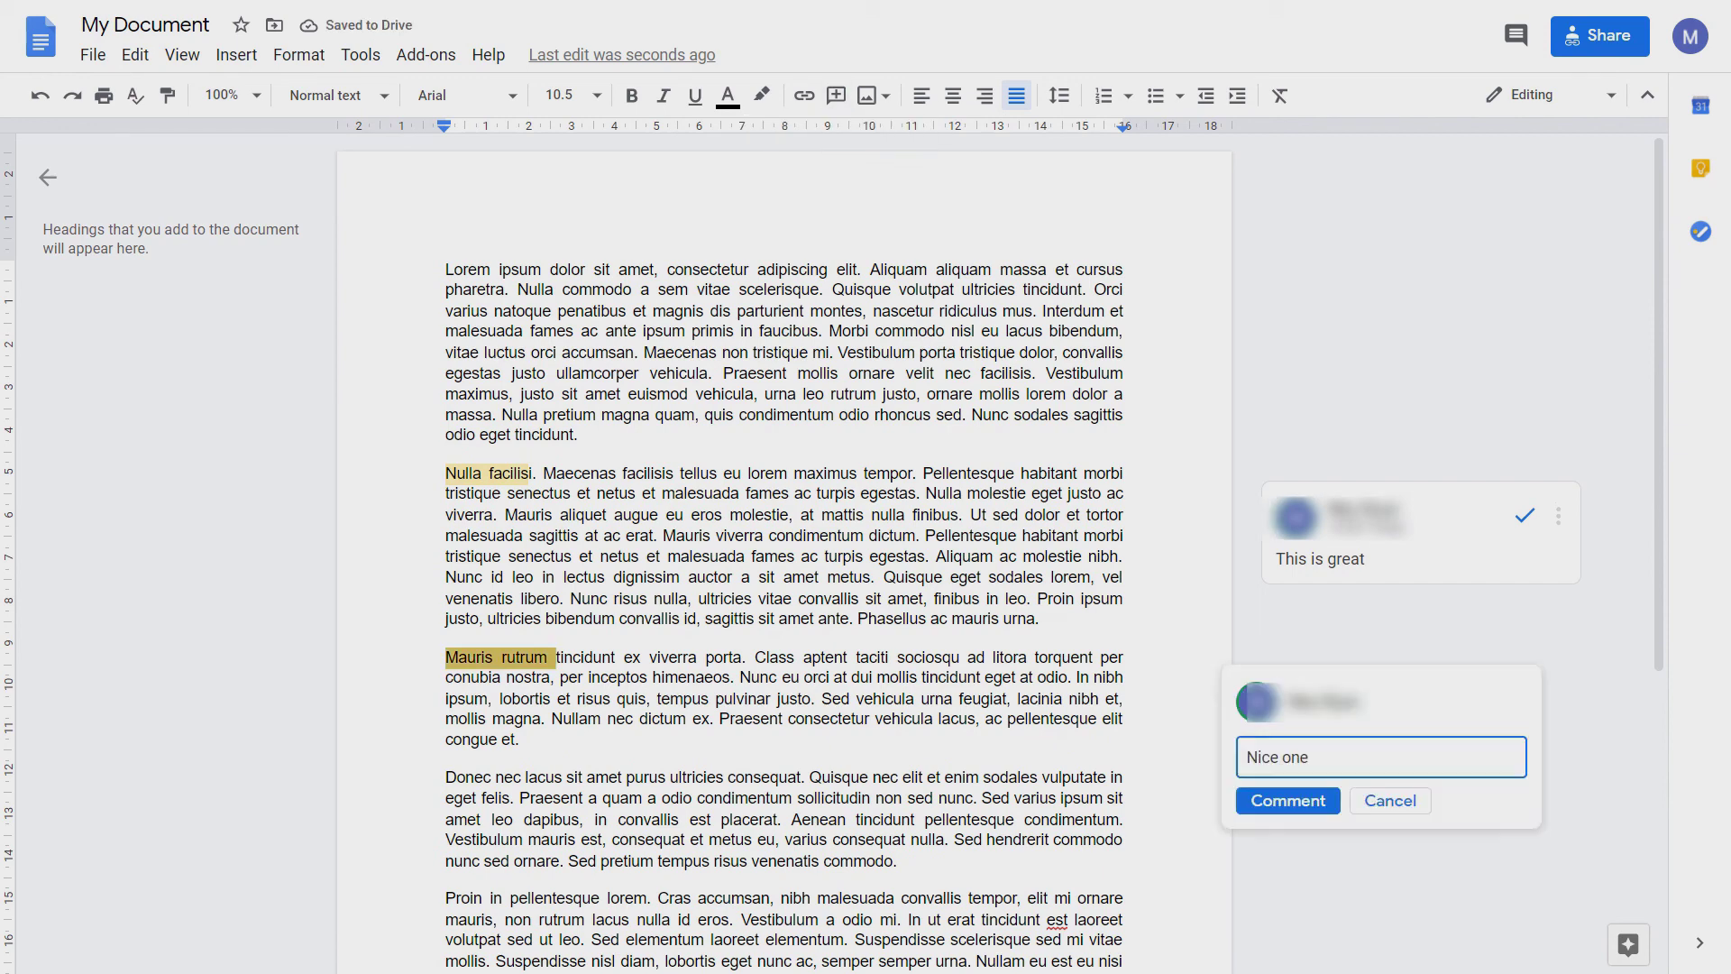
{"action": "key", "text": "ctrl+Return"}
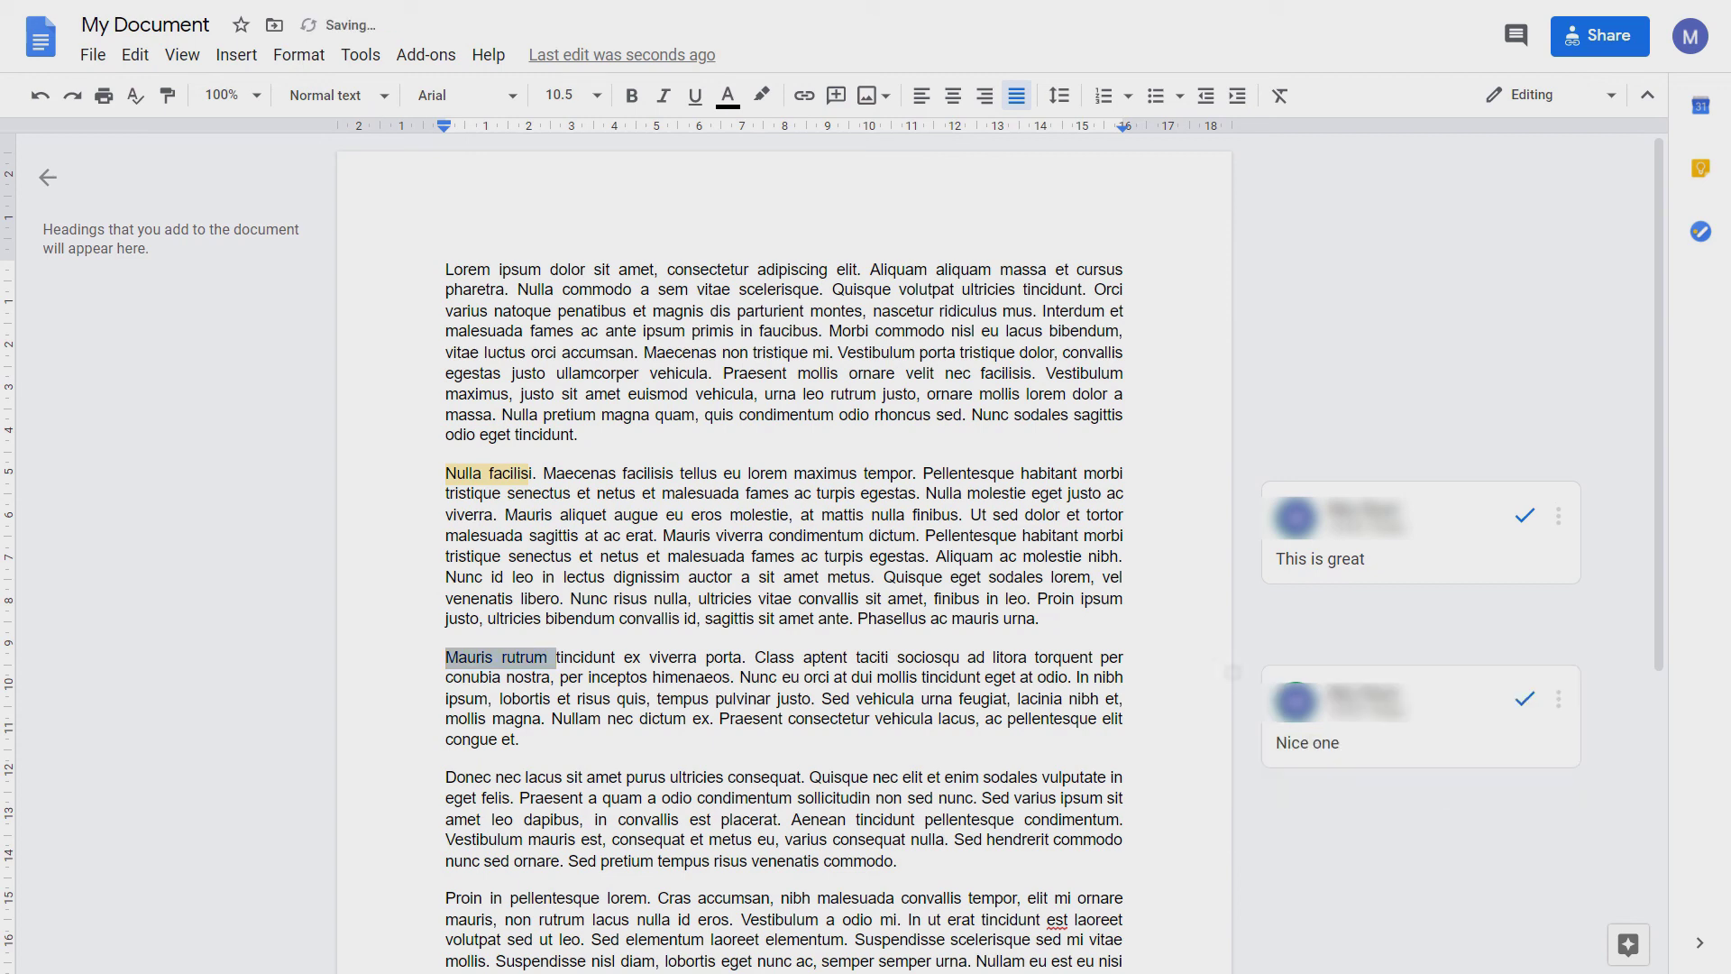
{"action": "left_click", "coordinate": [1127, 372]}
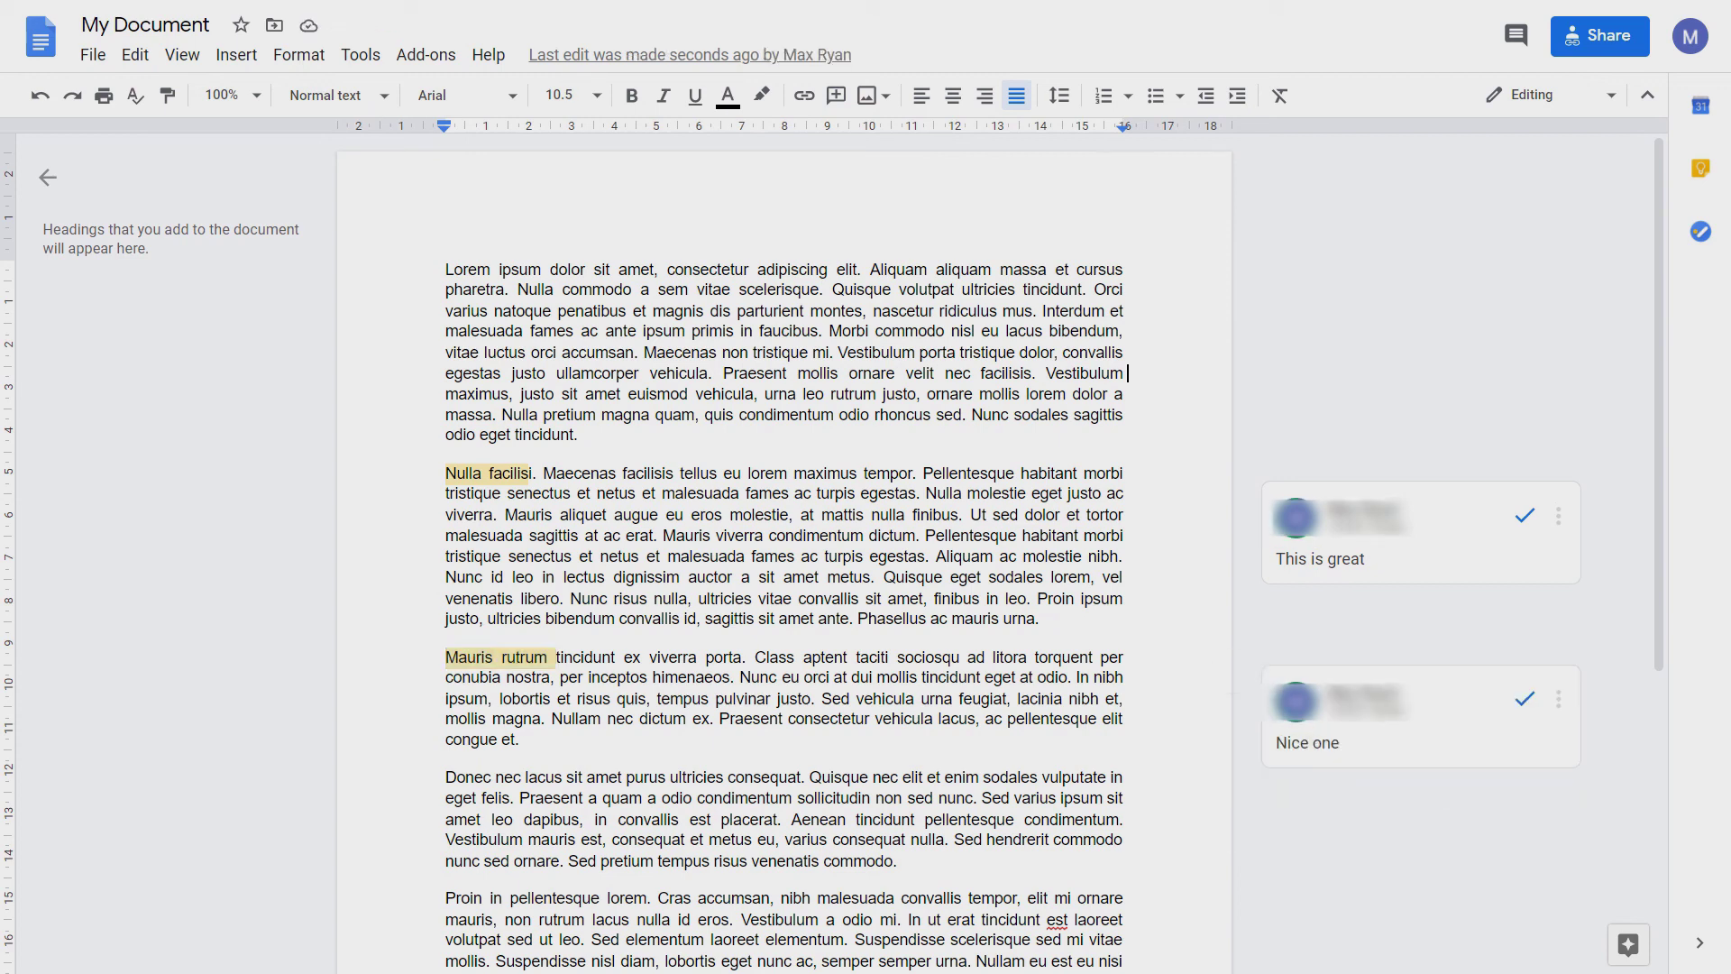